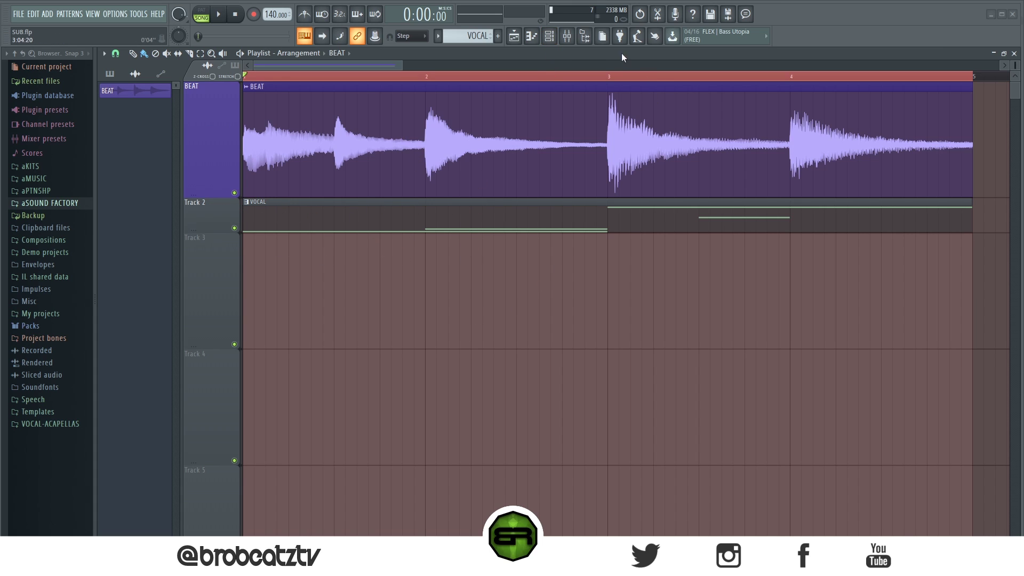
Open the mixer, position it over the playlist, and select the BEAT insert.
{"action": "left_click", "coordinate": [569, 38]}
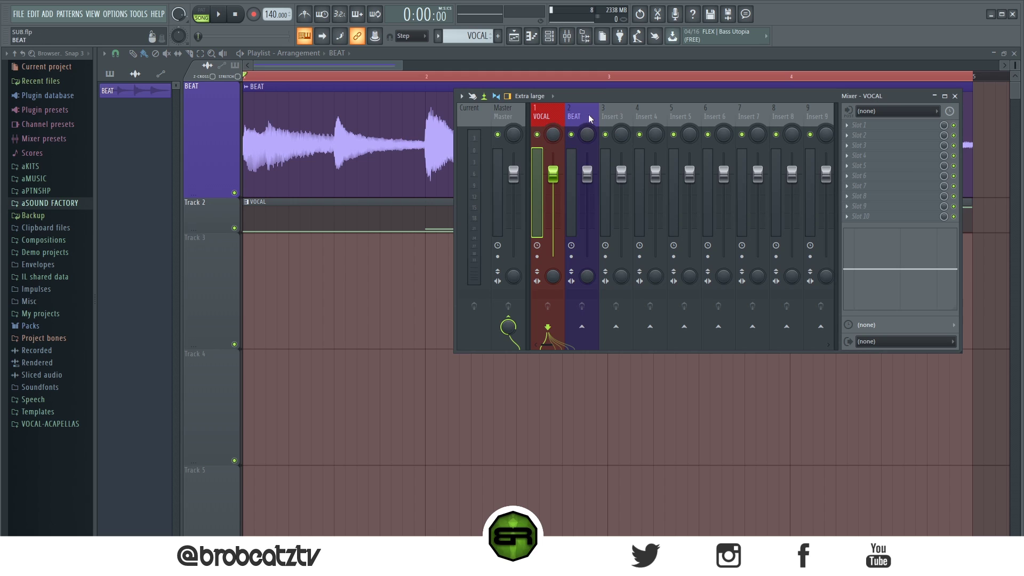
{"action": "left_click_drag", "start_coordinate": [581, 98], "coordinate": [499, 90]}
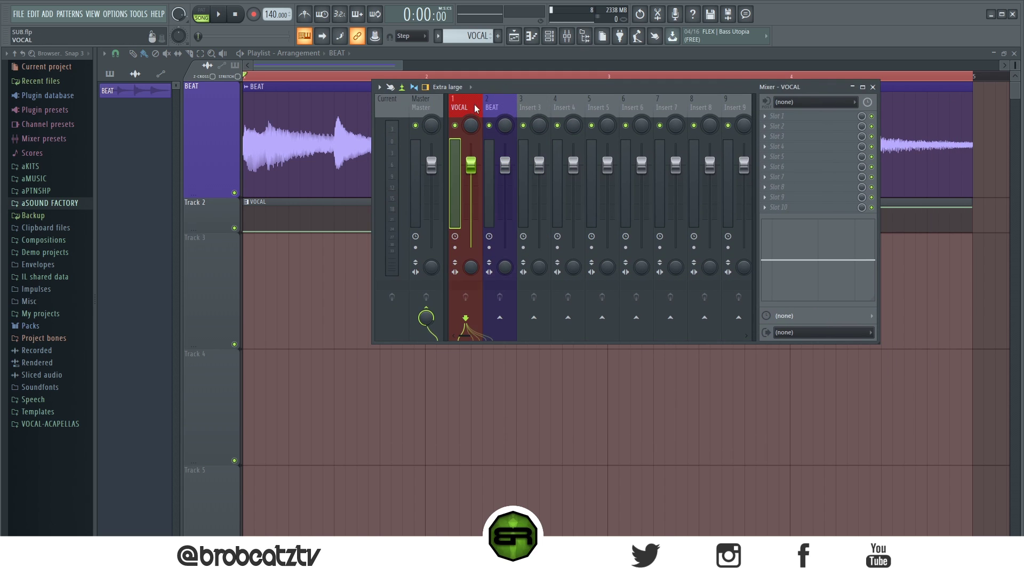
{"action": "left_click", "coordinate": [504, 112]}
{"action": "left_click_drag", "start_coordinate": [530, 86], "coordinate": [445, 210]}
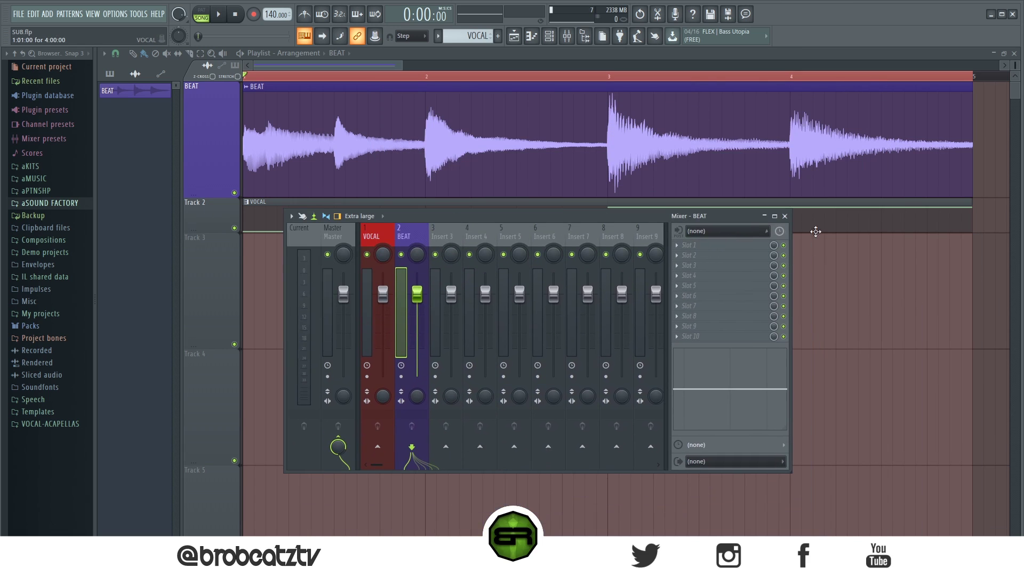
Close the mixer, play the beat through once, stop at the start, and reopen the mixer.
{"action": "left_click", "coordinate": [784, 216]}
{"action": "key", "text": "space"}
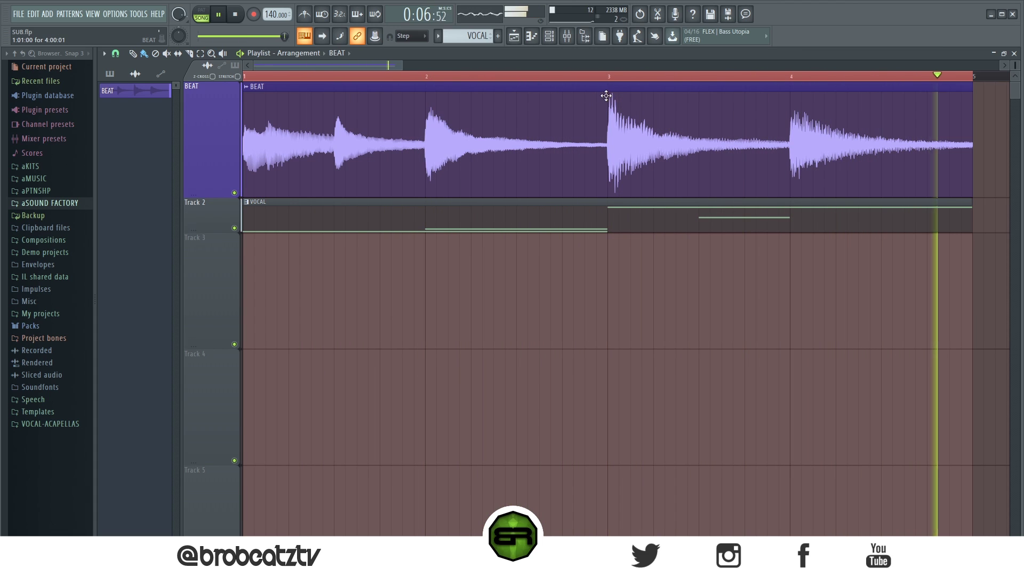
{"action": "key", "text": "space"}
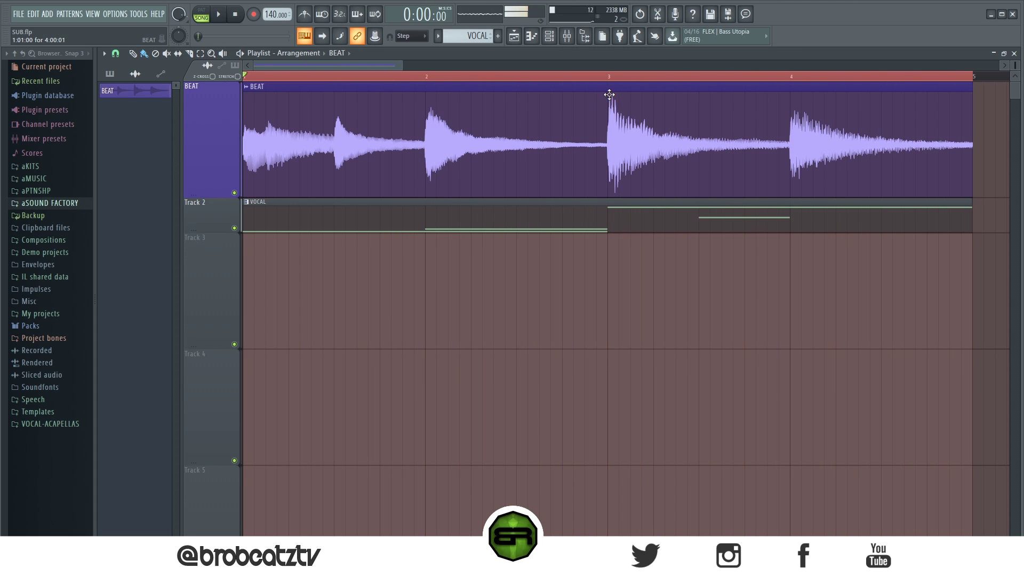
{"action": "left_click", "coordinate": [567, 36]}
Select the VOCAL insert, keep its audio input at none, and arm it for recording.
{"action": "left_click_drag", "start_coordinate": [458, 216], "coordinate": [418, 86]}
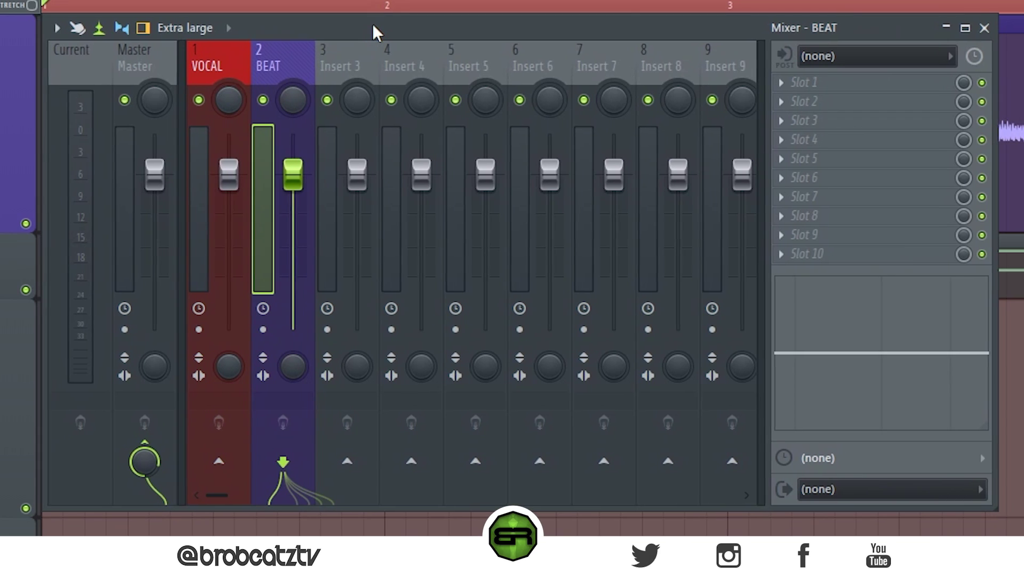
{"action": "left_click_drag", "start_coordinate": [373, 25], "coordinate": [376, 23]}
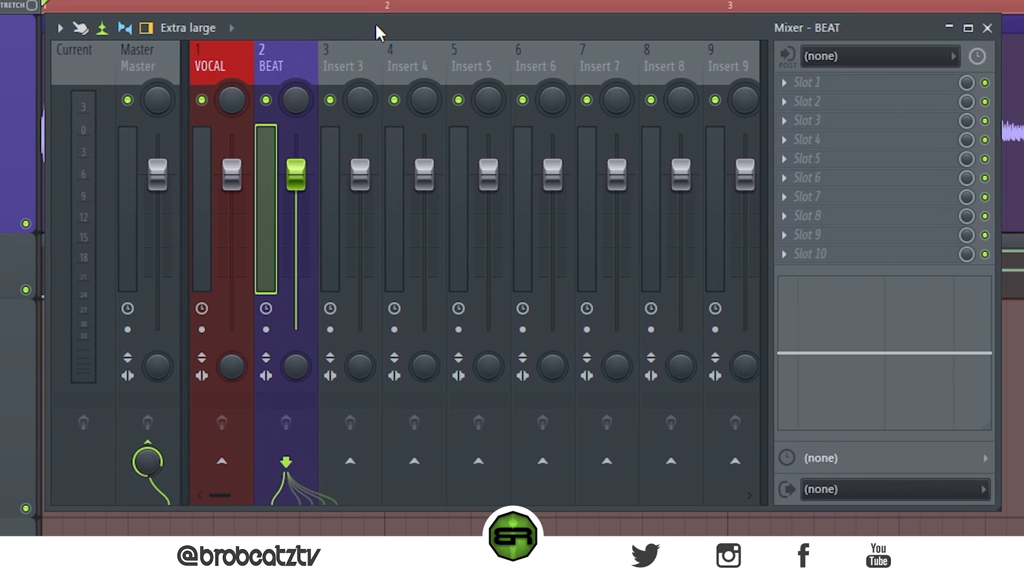
{"action": "left_click", "coordinate": [200, 75]}
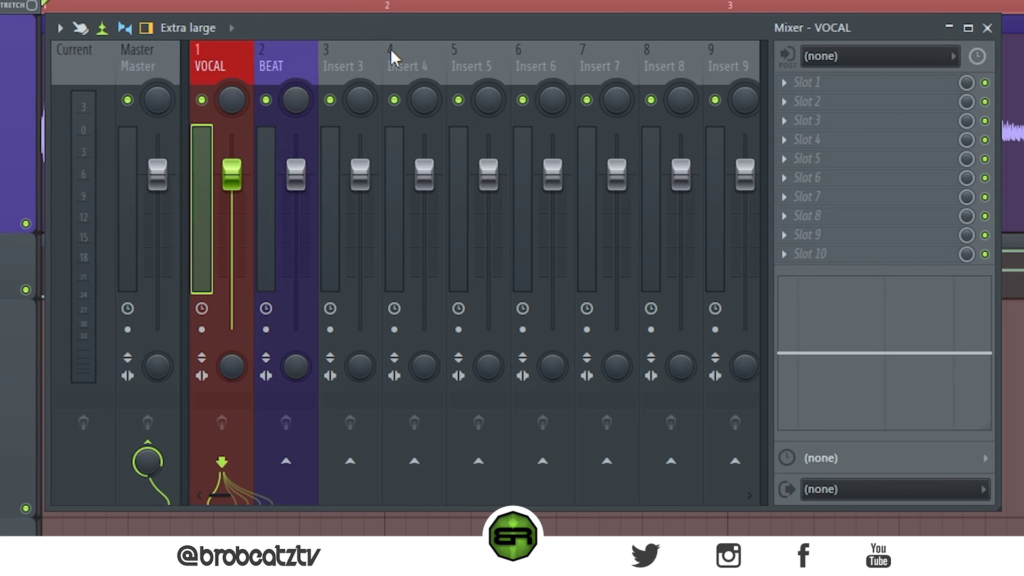
{"action": "left_click", "coordinate": [823, 58]}
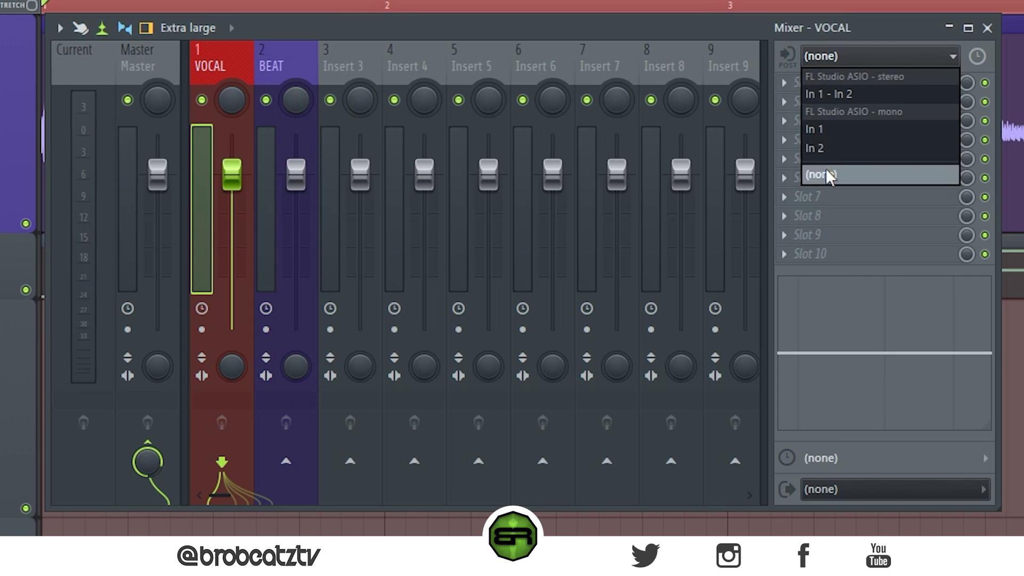
{"action": "left_click", "coordinate": [837, 57]}
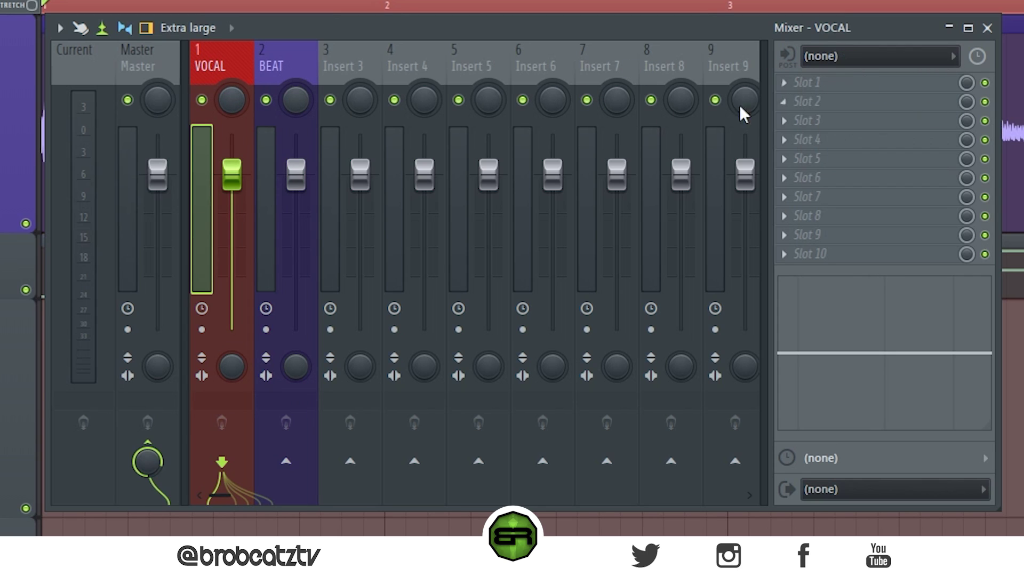
{"action": "left_click", "coordinate": [202, 330]}
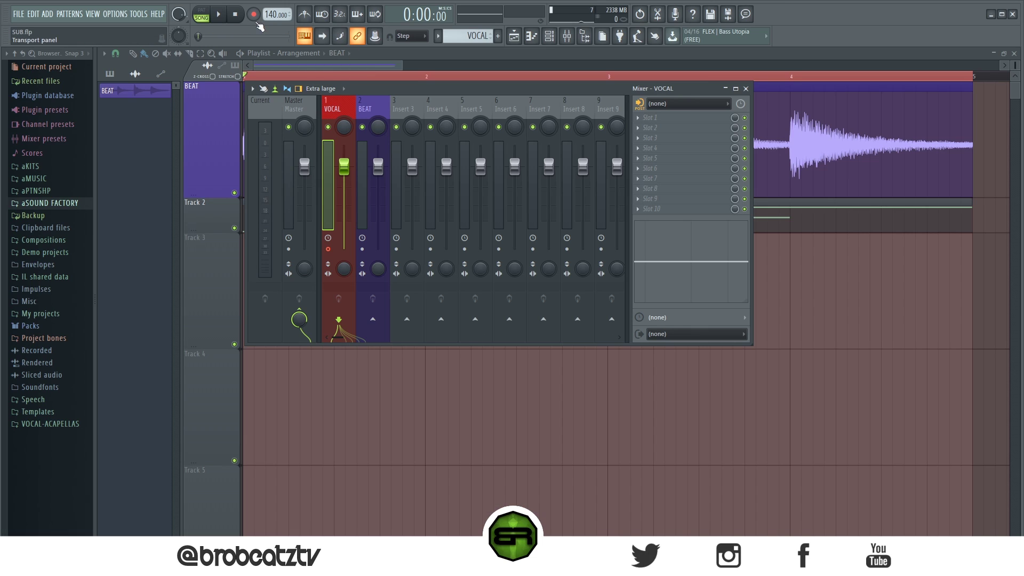
Check the recording options without changes and bring the playlist to the front.
{"action": "right_click", "coordinate": [255, 16]}
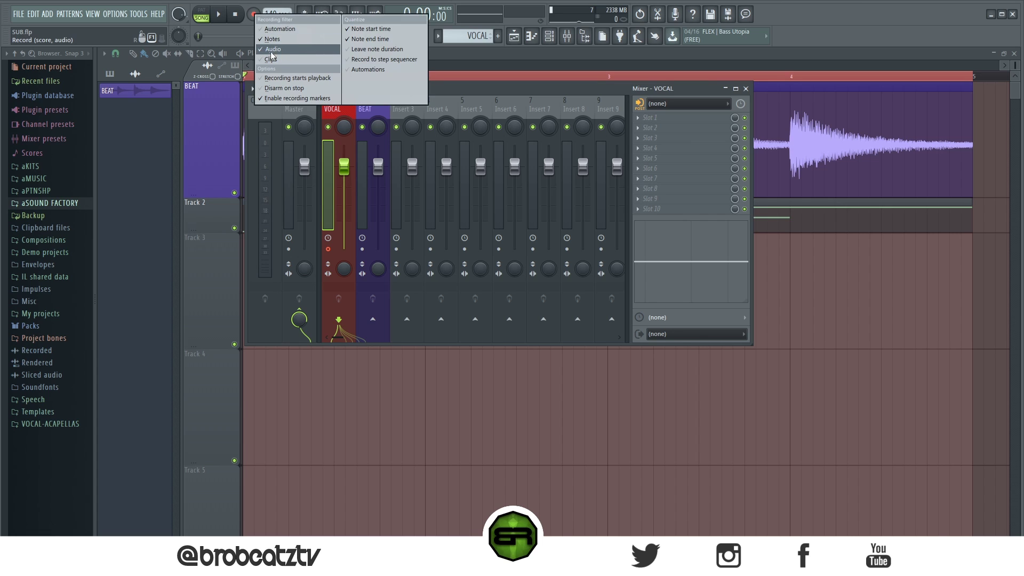
{"action": "left_click", "coordinate": [252, 15]}
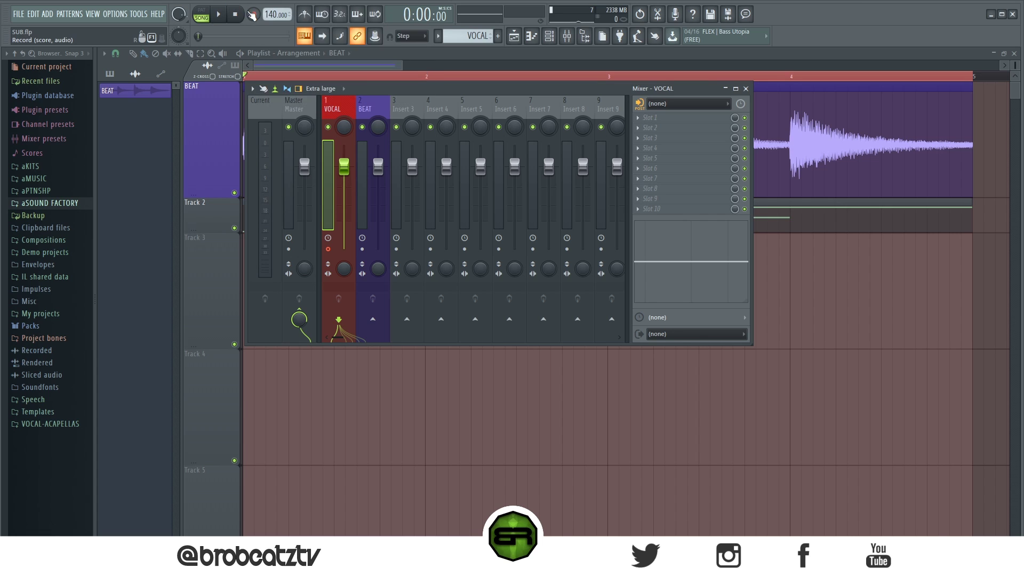
{"action": "right_click", "coordinate": [315, 64]}
{"action": "left_click", "coordinate": [344, 65]}
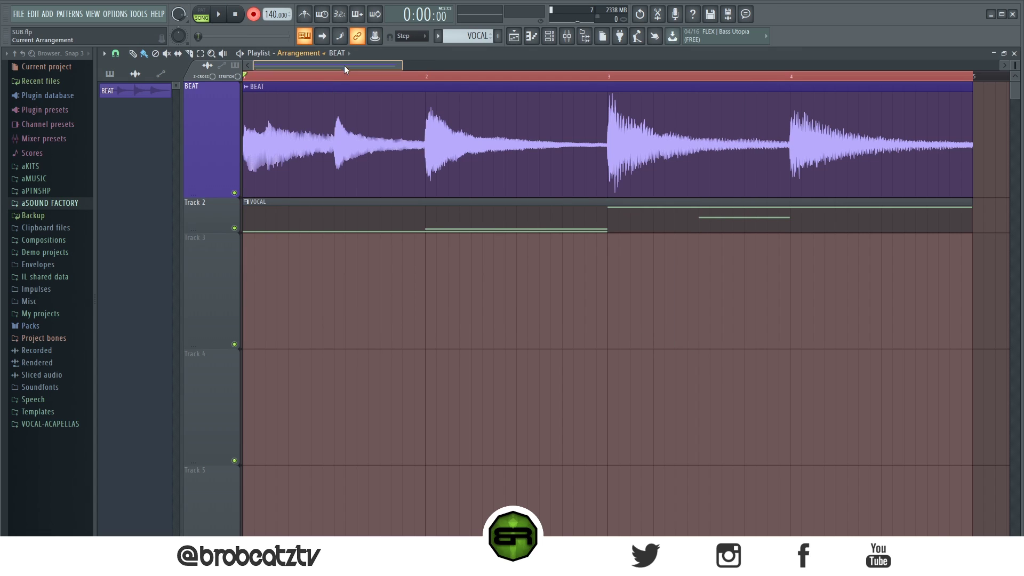
Record a vocal take with the beat, delete the partial take, and move the take onto the upper VOCAL track.
{"action": "left_click", "coordinate": [219, 16]}
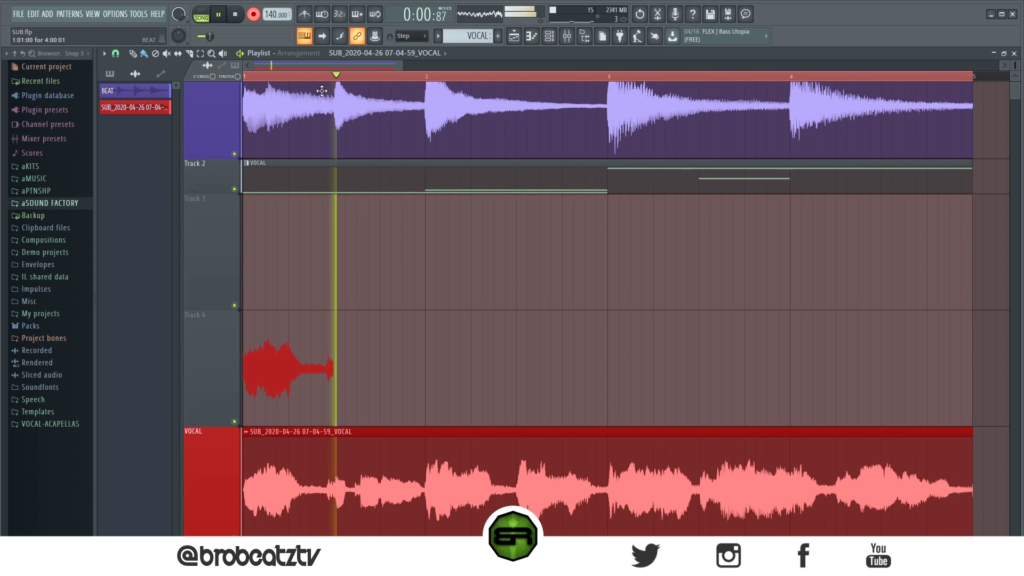
{"action": "key", "text": "space"}
{"action": "right_click", "coordinate": [355, 332]}
{"action": "left_click_drag", "start_coordinate": [361, 455], "coordinate": [328, 339]}
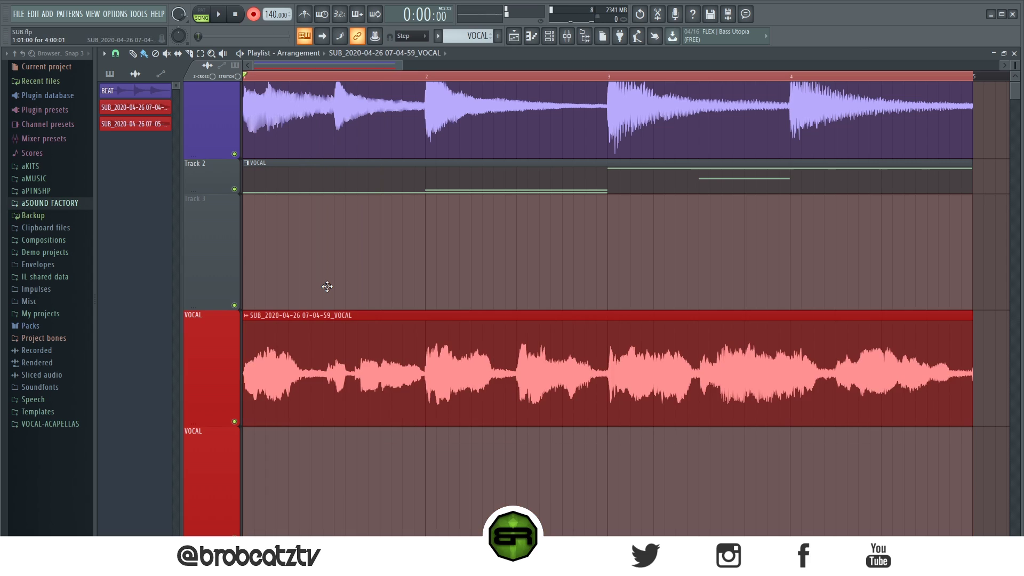
{"action": "scroll", "coordinate": [368, 333], "scroll_direction": "up", "scroll_amount": 1}
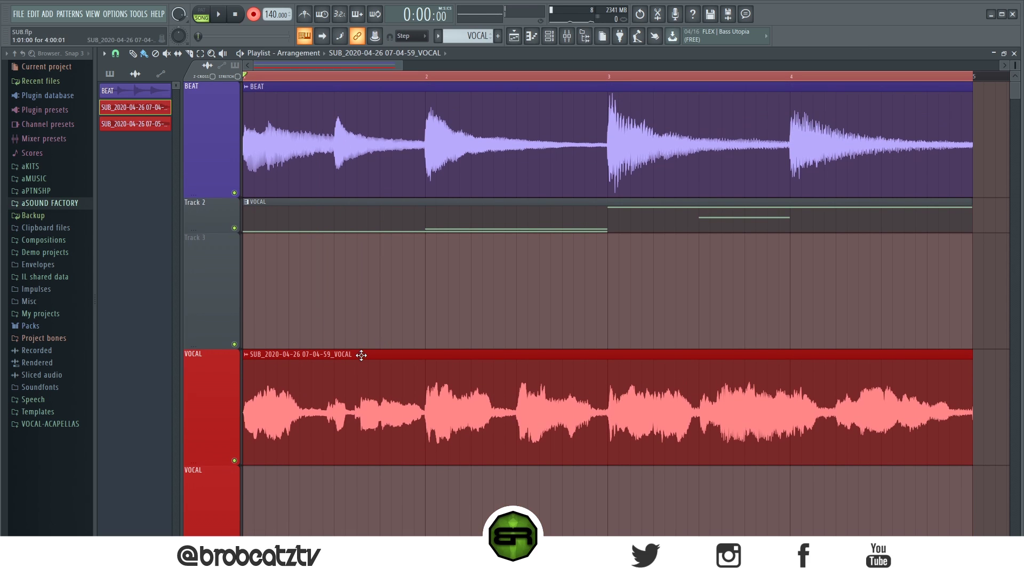
Reopen the mixer and play the song to check the vocal levels.
{"action": "left_click", "coordinate": [579, 42]}
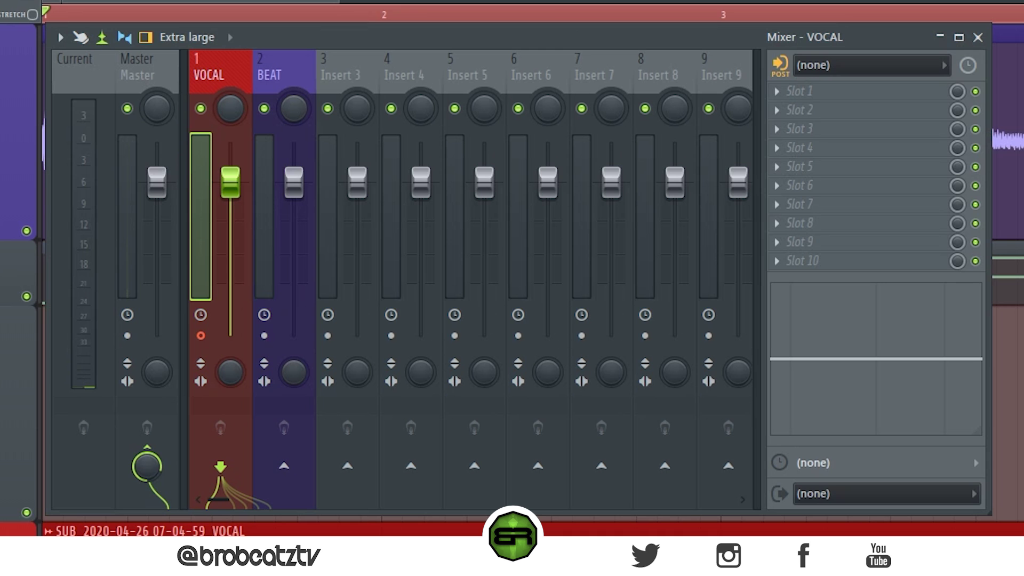
{"action": "key", "text": "space"}
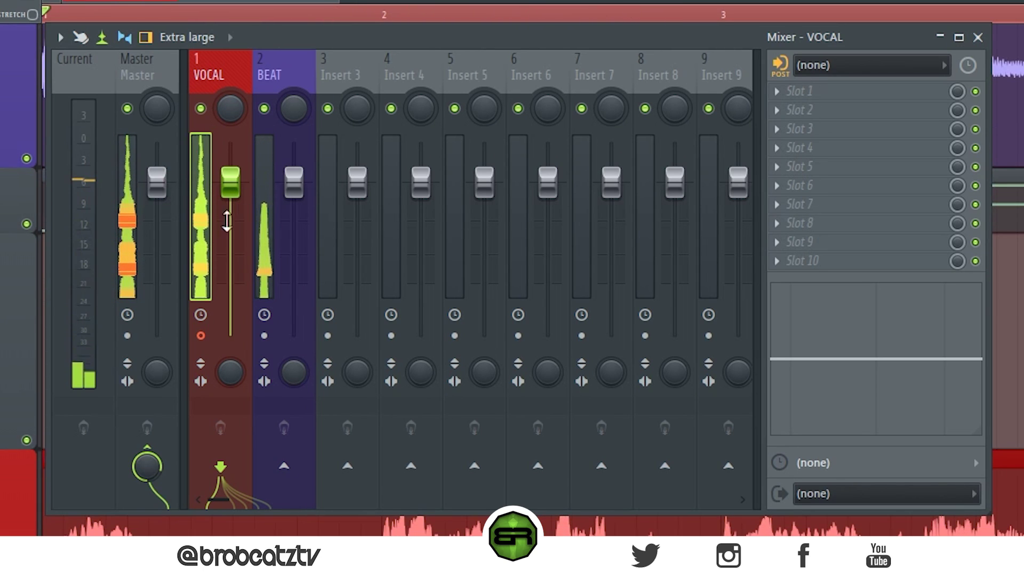
{"action": "key", "text": "space"}
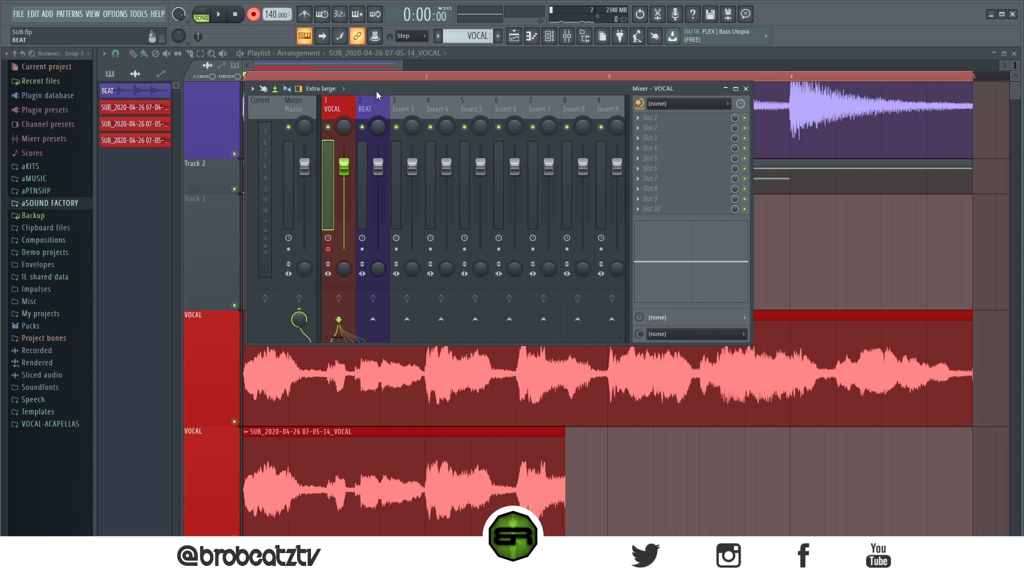
{"action": "mouse_move", "coordinate": [376, 90]}
{"action": "left_mouse_down"}
{"action": "mouse_move", "coordinate": [351, 78]}
{"action": "mouse_move", "coordinate": [369, 99]}
{"action": "mouse_move", "coordinate": [377, 93]}
{"action": "left_mouse_up"}
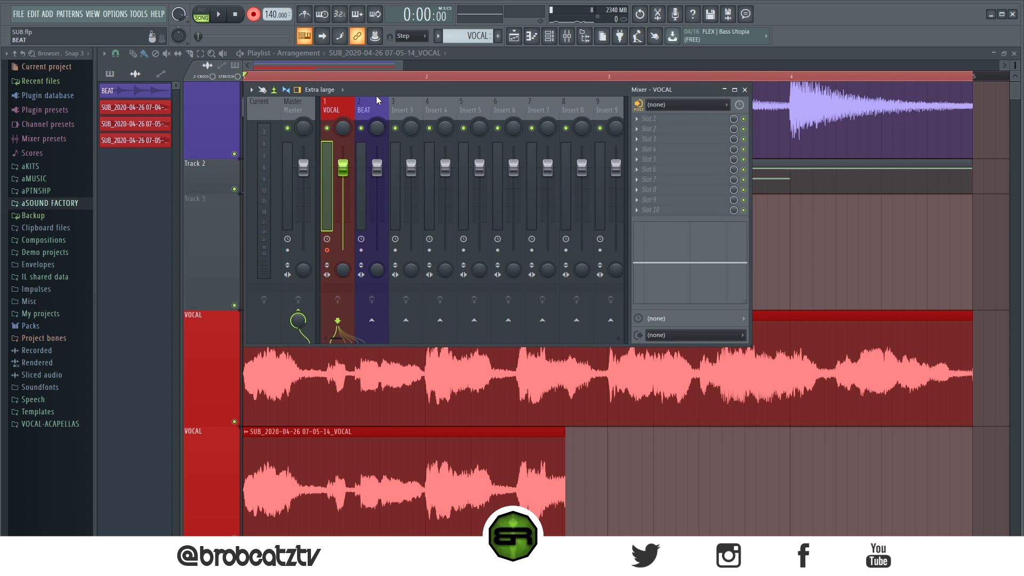
Close the mixer, delete the old SUB_2020 vocal clips from the clip list, then reopen the mixer with F9.
{"action": "key", "text": "F9"}
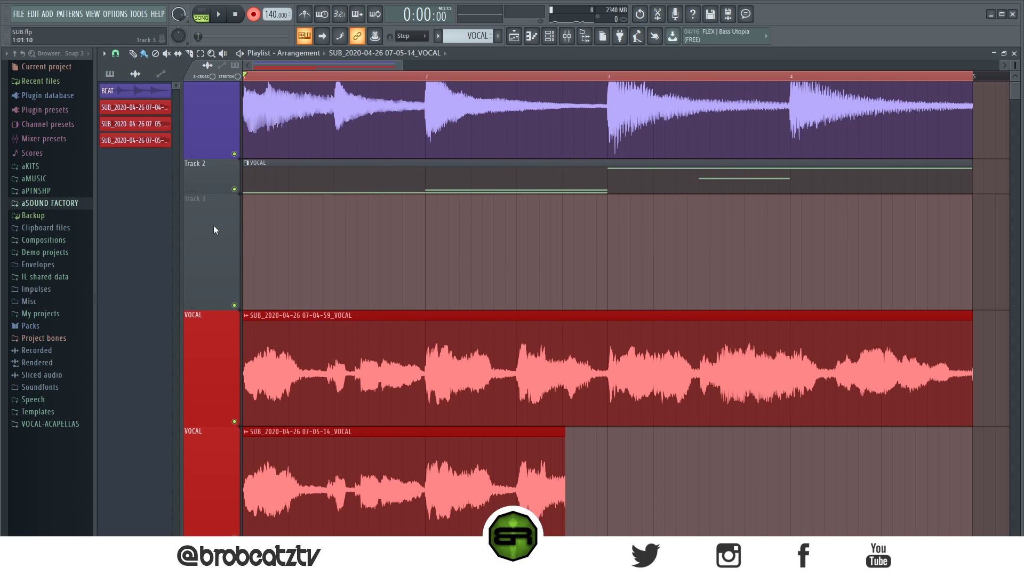
{"action": "left_click", "coordinate": [135, 108]}
{"action": "left_click", "coordinate": [135, 140], "text": "shift"}
{"action": "right_click", "coordinate": [135, 139]}
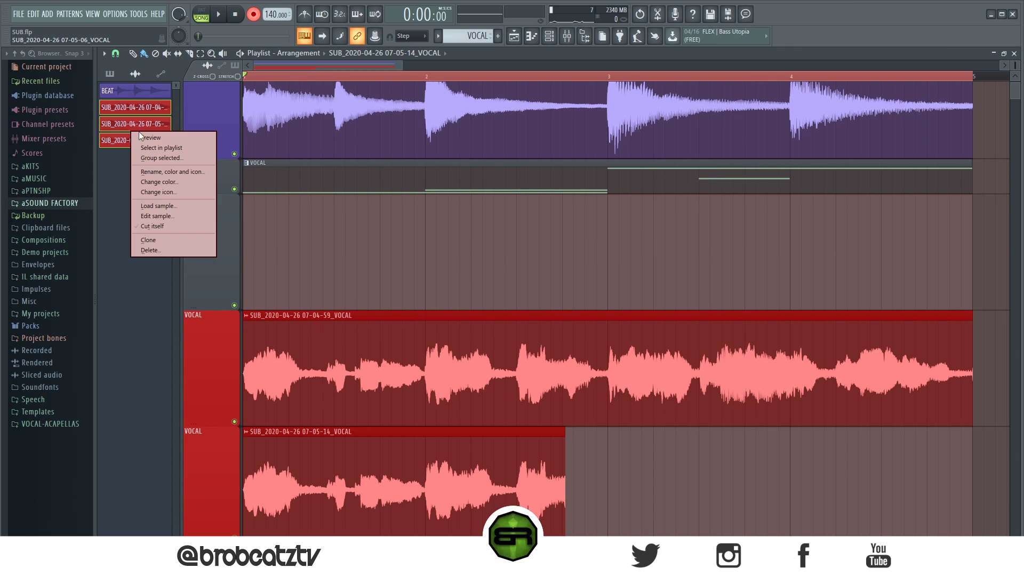
{"action": "left_click", "coordinate": [150, 250]}
{"action": "left_click", "coordinate": [396, 317]}
{"action": "scroll", "coordinate": [349, 277], "scroll_direction": "up", "scroll_amount": 1}
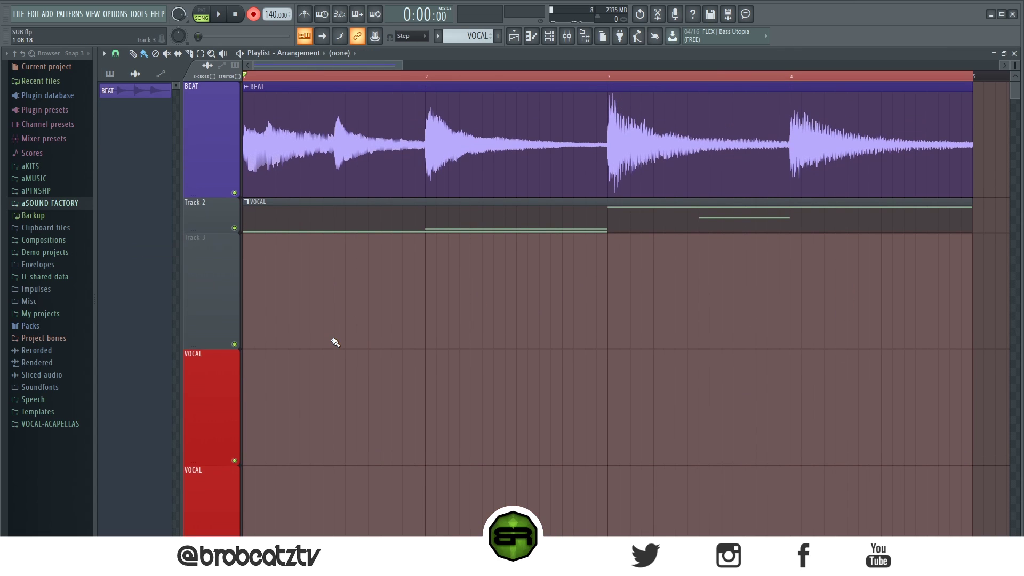
{"action": "key", "text": "F9"}
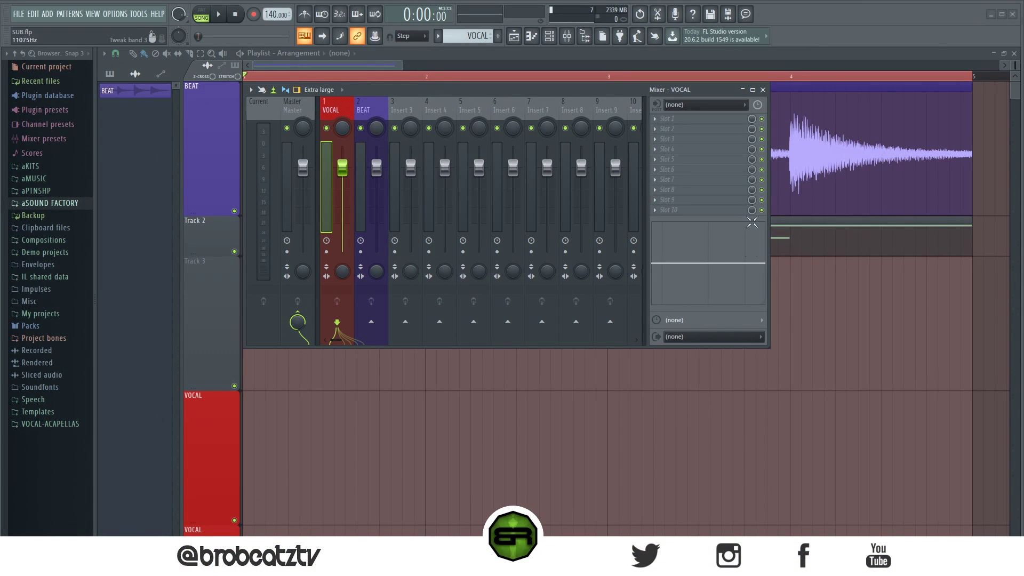
Load Edison into VOCAL's first effect slot, set it to record On play, and arm it and the VOCAL insert.
{"action": "left_click", "coordinate": [677, 120]}
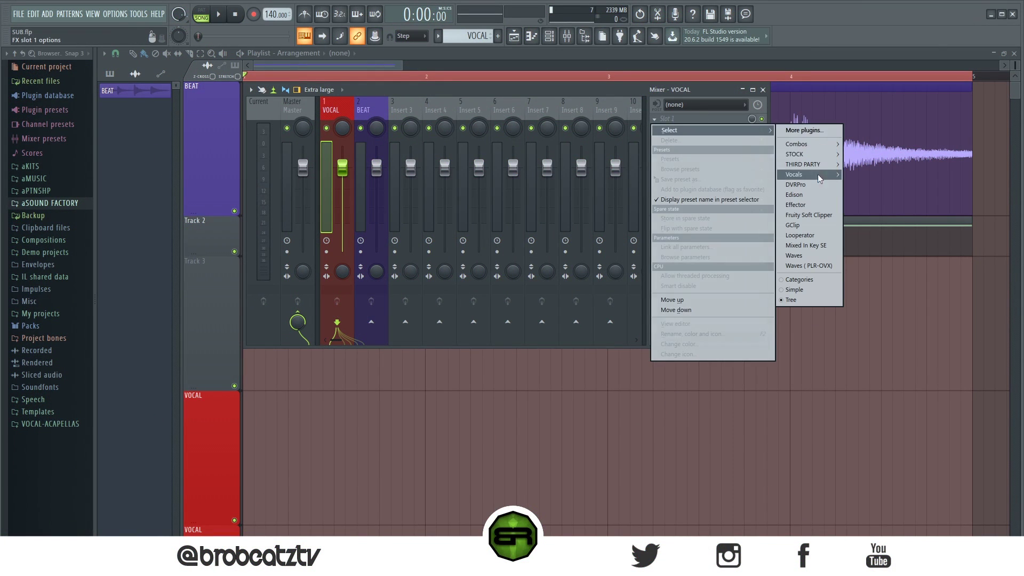
{"action": "left_click", "coordinate": [811, 195]}
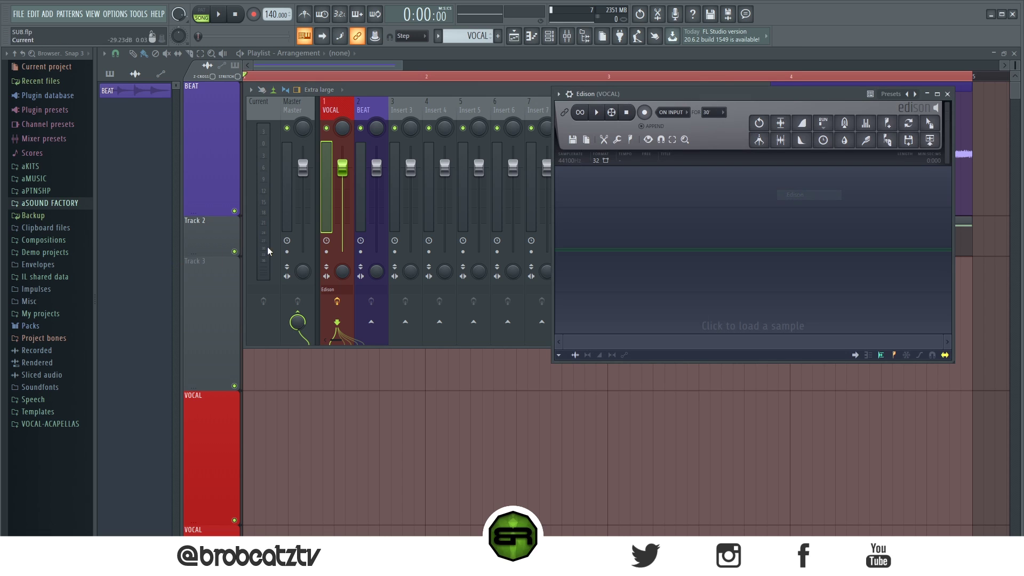
{"action": "left_click_drag", "start_coordinate": [632, 102], "coordinate": [562, 101]}
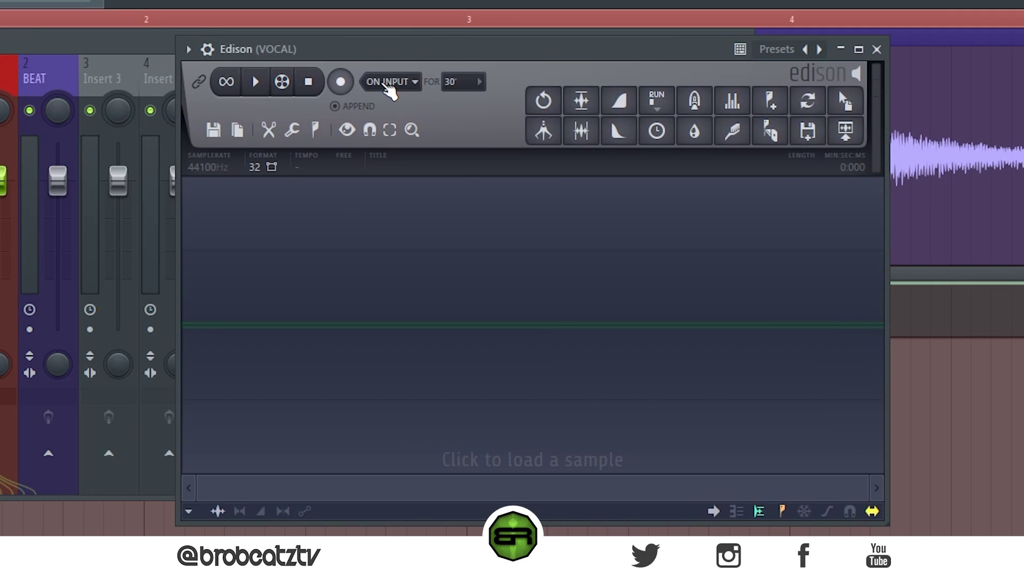
{"action": "left_click", "coordinate": [390, 85]}
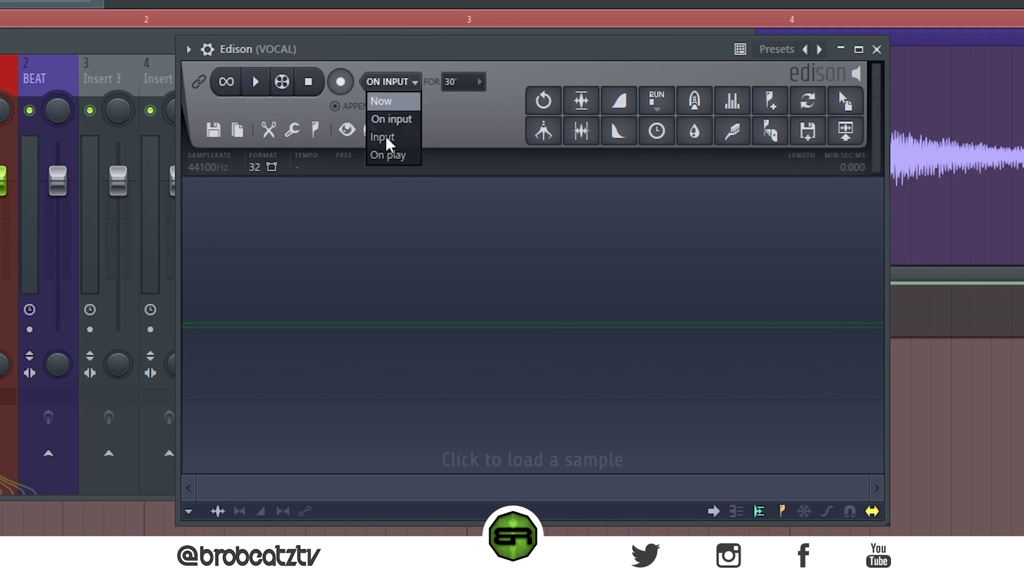
{"action": "left_click", "coordinate": [389, 159]}
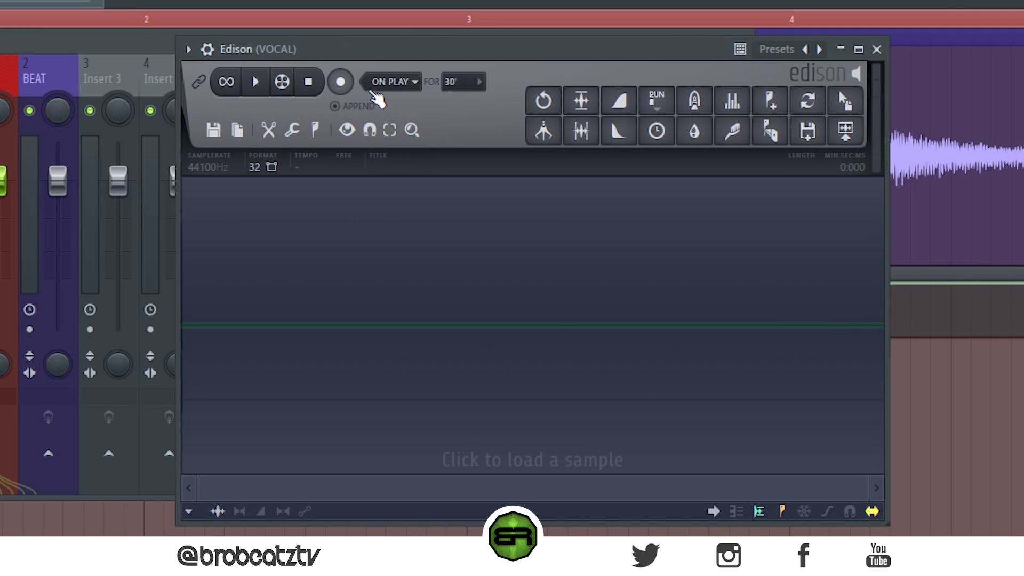
{"action": "left_click", "coordinate": [341, 83]}
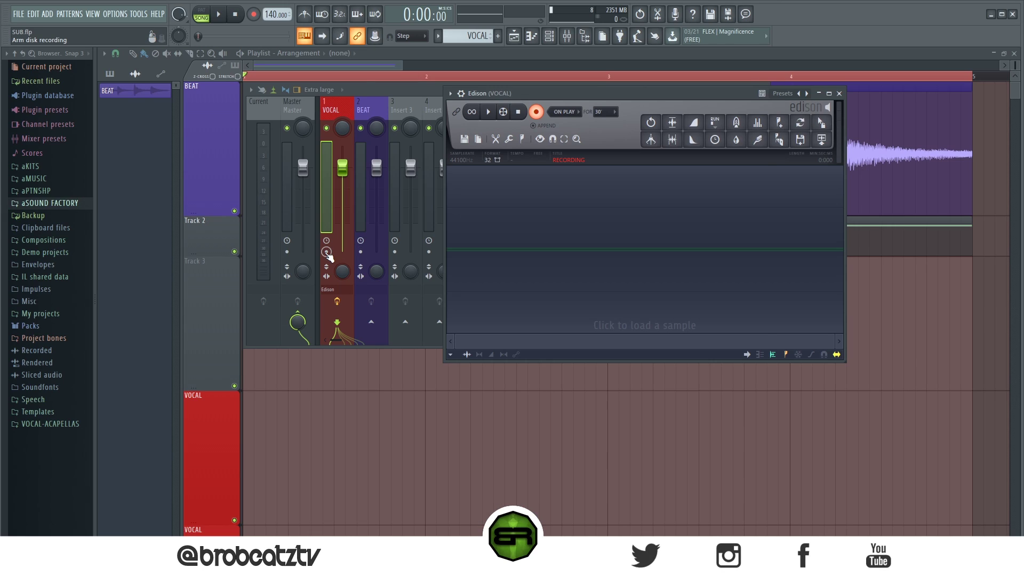
{"action": "left_click", "coordinate": [327, 252]}
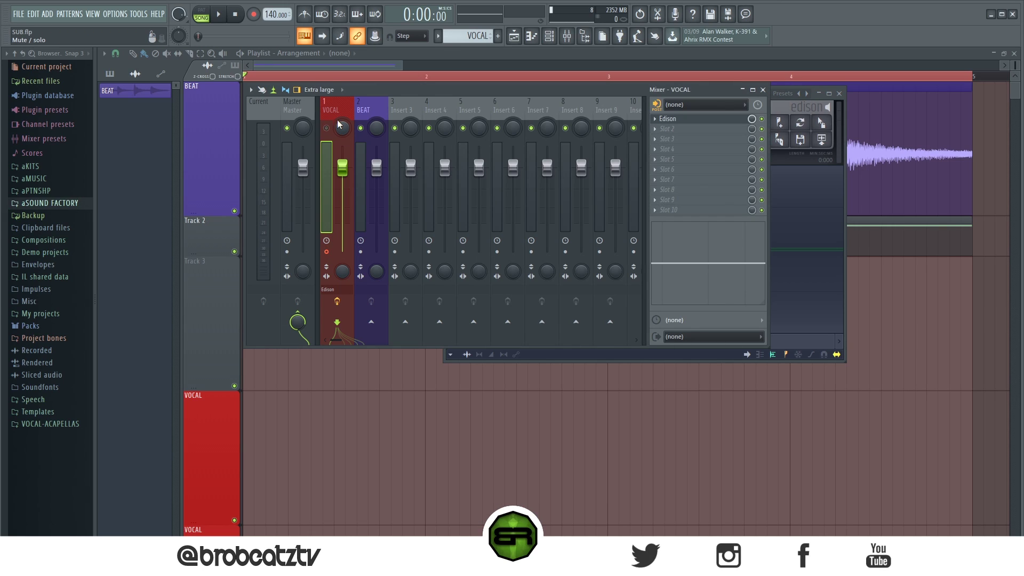
Record a vocal take into Edison during playback and drag the sample onto Track 3.
{"action": "left_click", "coordinate": [777, 109]}
{"action": "left_click_drag", "start_coordinate": [725, 96], "coordinate": [837, 92]}
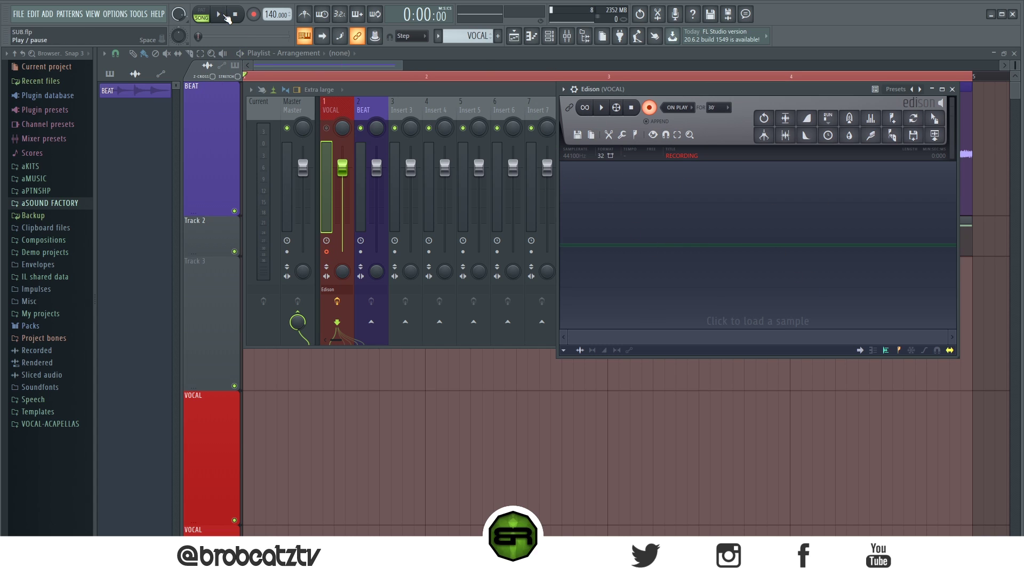
{"action": "left_click", "coordinate": [219, 14]}
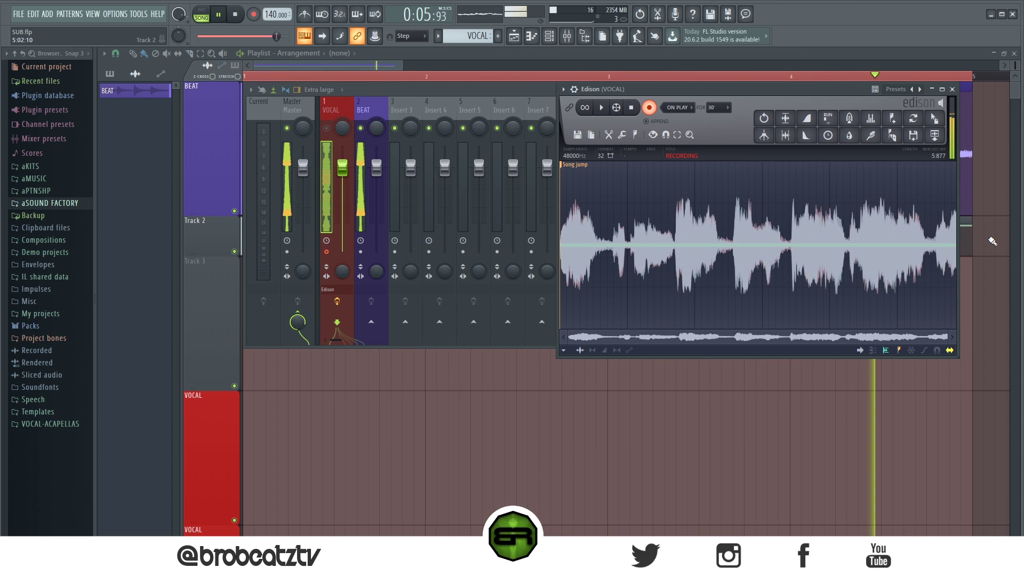
{"action": "left_click", "coordinate": [240, 17]}
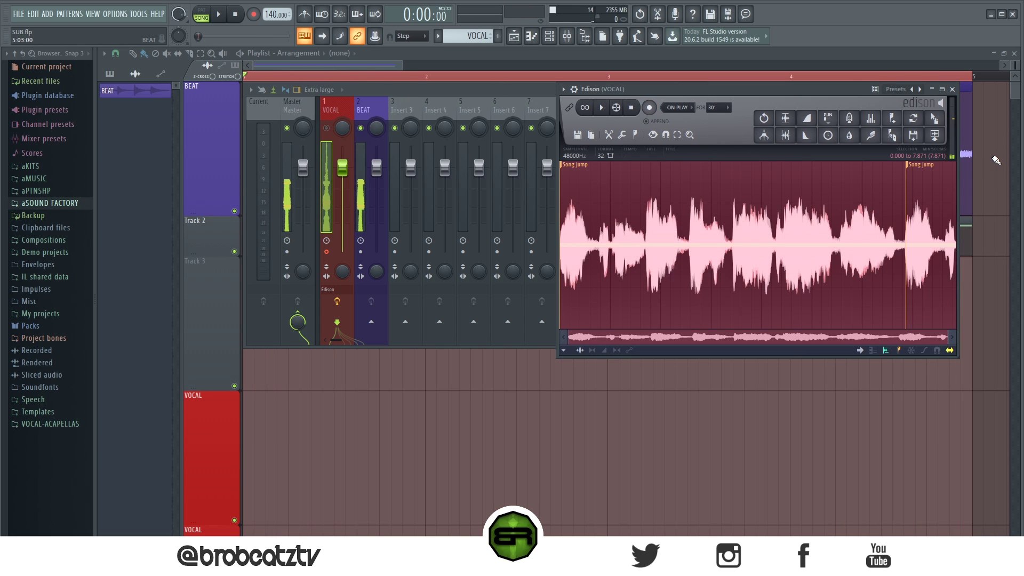
{"action": "left_click_drag", "start_coordinate": [934, 118], "coordinate": [249, 384]}
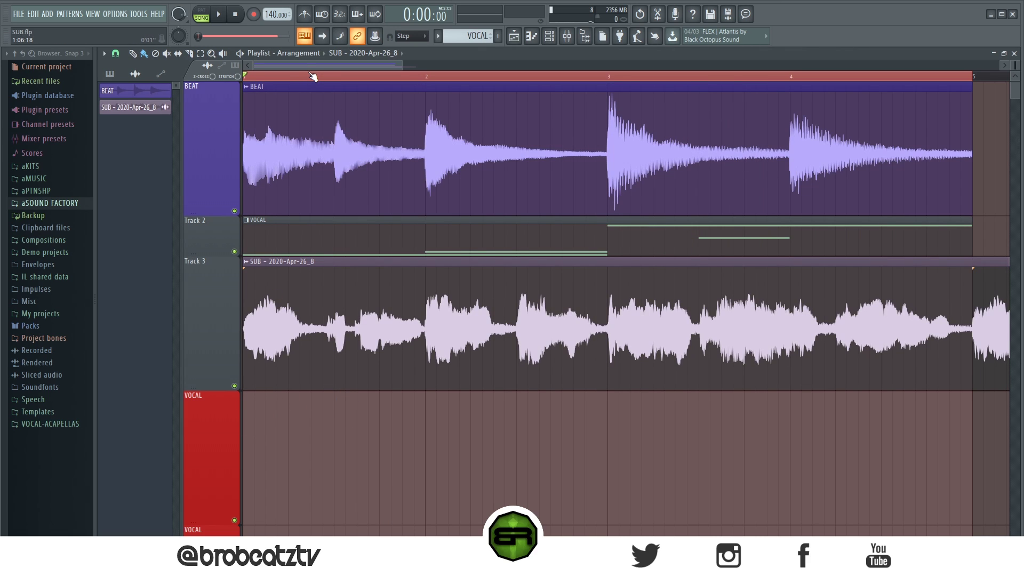
Zoom the playlist, trim the vocal clip's start slightly, and shift it later on Track 3.
{"action": "scroll", "coordinate": [312, 76], "scroll_direction": "up", "scroll_amount": 4}
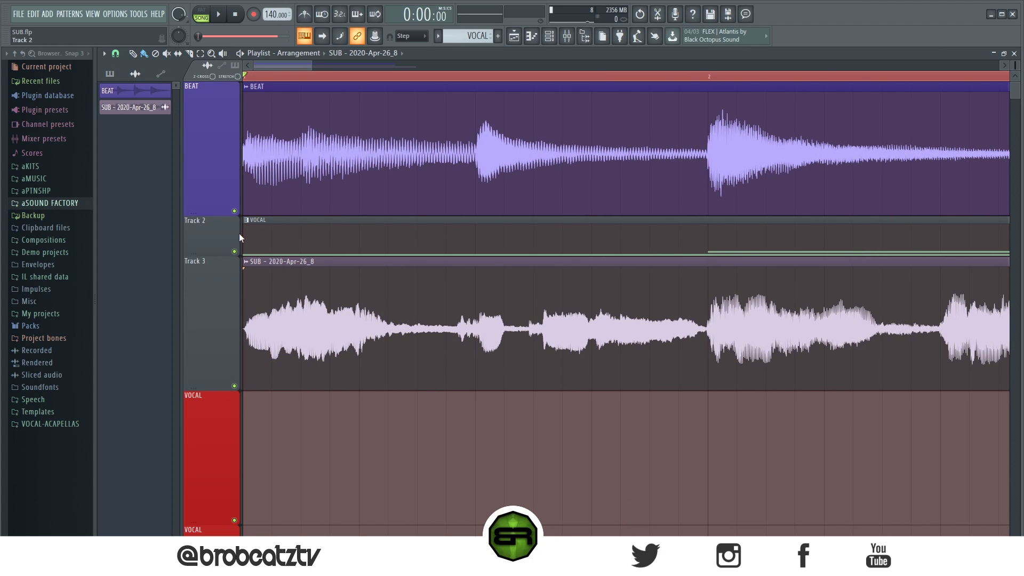
{"action": "scroll", "coordinate": [269, 85], "scroll_direction": "up", "scroll_amount": 5}
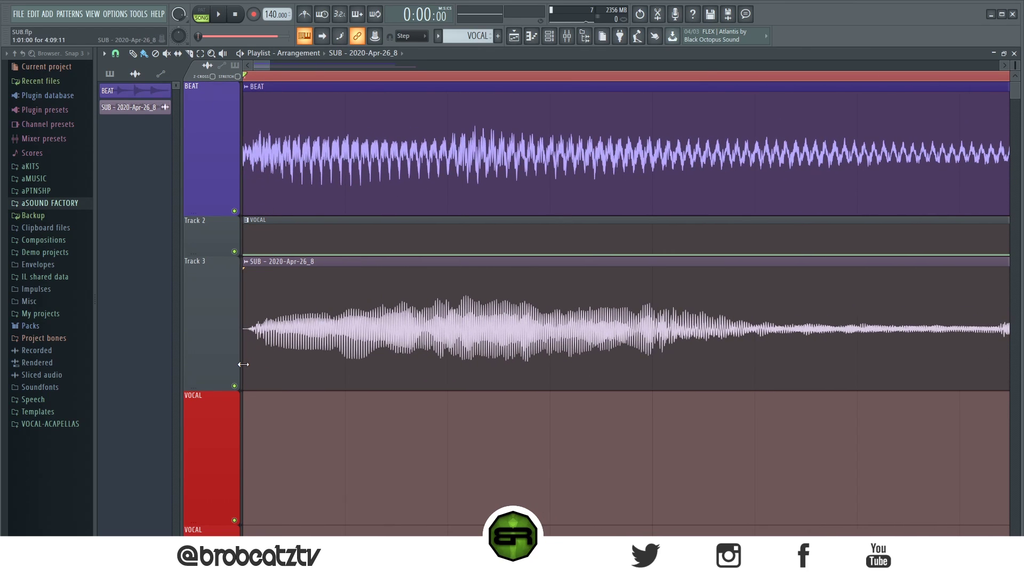
{"action": "left_click_drag", "start_coordinate": [244, 365], "coordinate": [248, 365]}
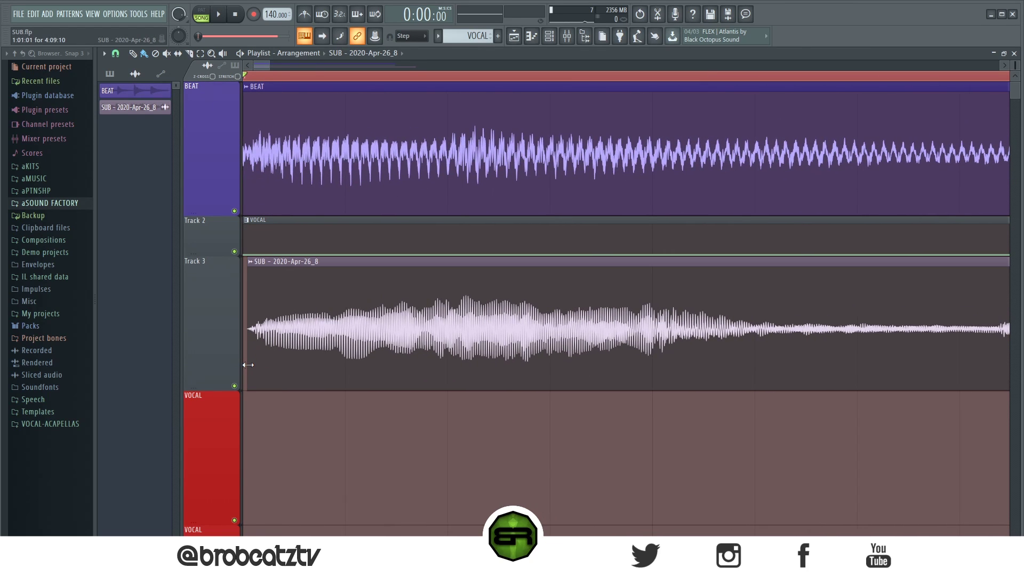
{"action": "left_click_drag", "start_coordinate": [318, 342], "coordinate": [376, 352]}
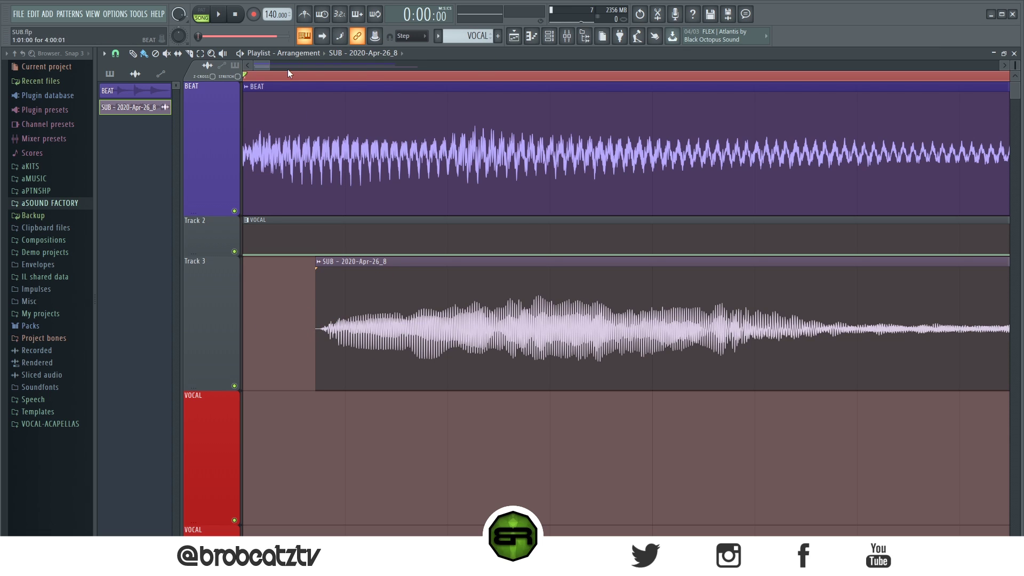
Select the vocal clip on Track 3, then open the SUB recording's options in the clip list.
{"action": "left_click_drag", "start_coordinate": [270, 65], "coordinate": [468, 65]}
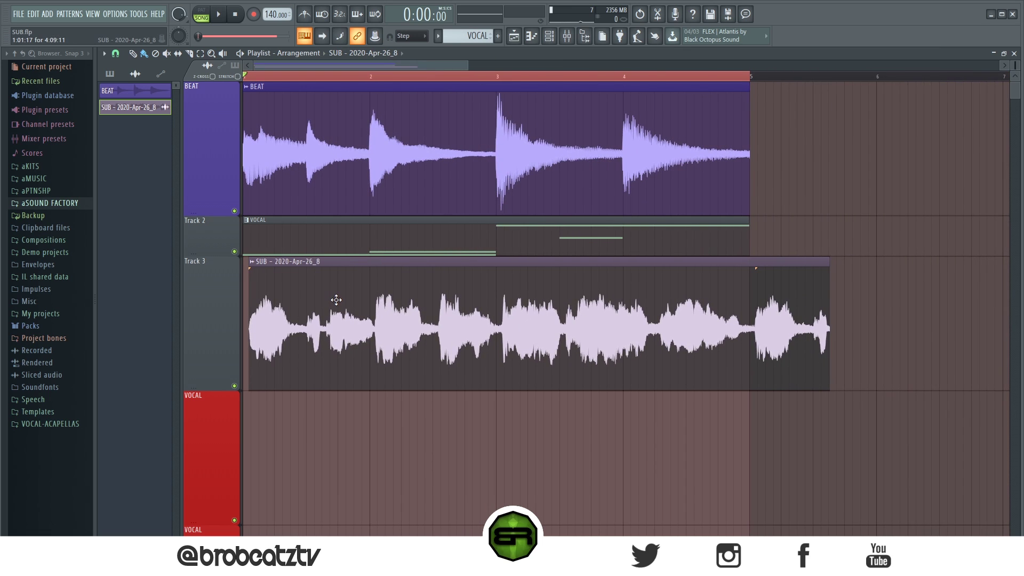
{"action": "left_click_drag", "start_coordinate": [885, 291], "coordinate": [661, 427]}
{"action": "left_click", "coordinate": [451, 403]}
{"action": "scroll", "coordinate": [249, 295], "scroll_direction": "up", "scroll_amount": 6}
{"action": "scroll", "coordinate": [272, 80], "scroll_direction": "down", "scroll_amount": 6}
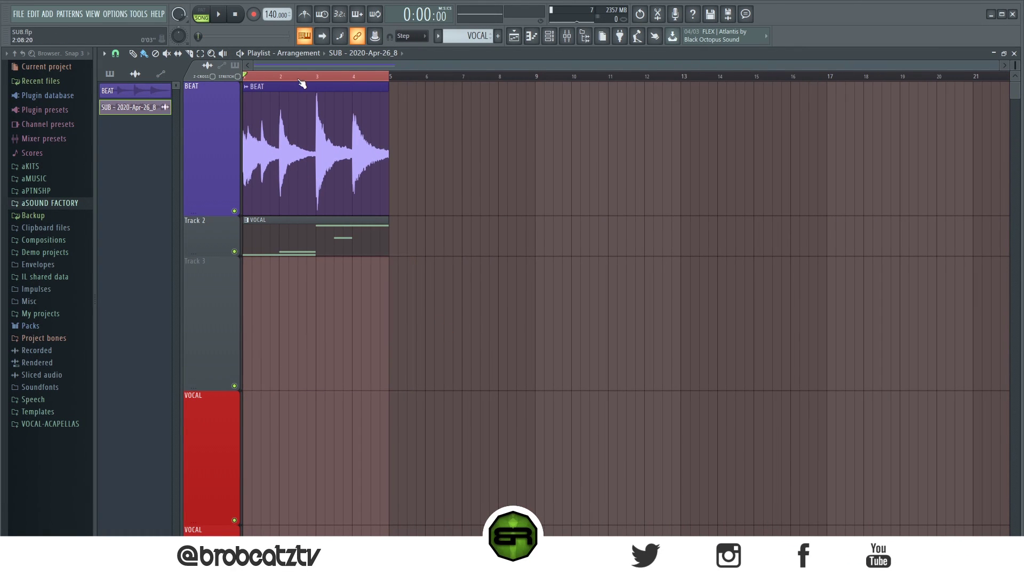
{"action": "scroll", "coordinate": [316, 70], "scroll_direction": "up", "scroll_amount": 3}
{"action": "right_click", "coordinate": [131, 108]}
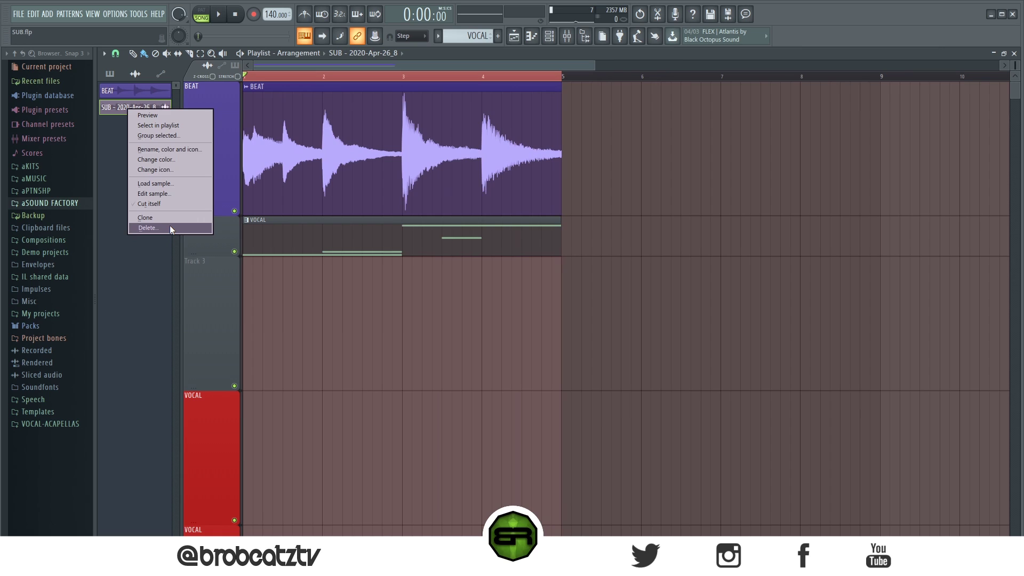
Delete the SUB recording from the project, then remove Edison from the VOCAL insert and unmute it.
{"action": "left_click", "coordinate": [170, 227]}
{"action": "left_click", "coordinate": [391, 317]}
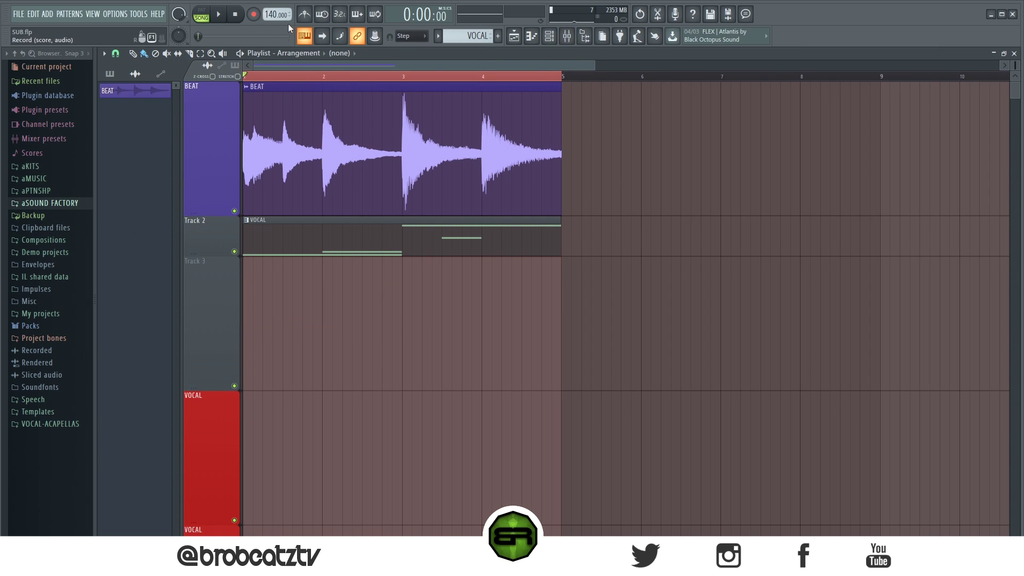
{"action": "left_click", "coordinate": [569, 37]}
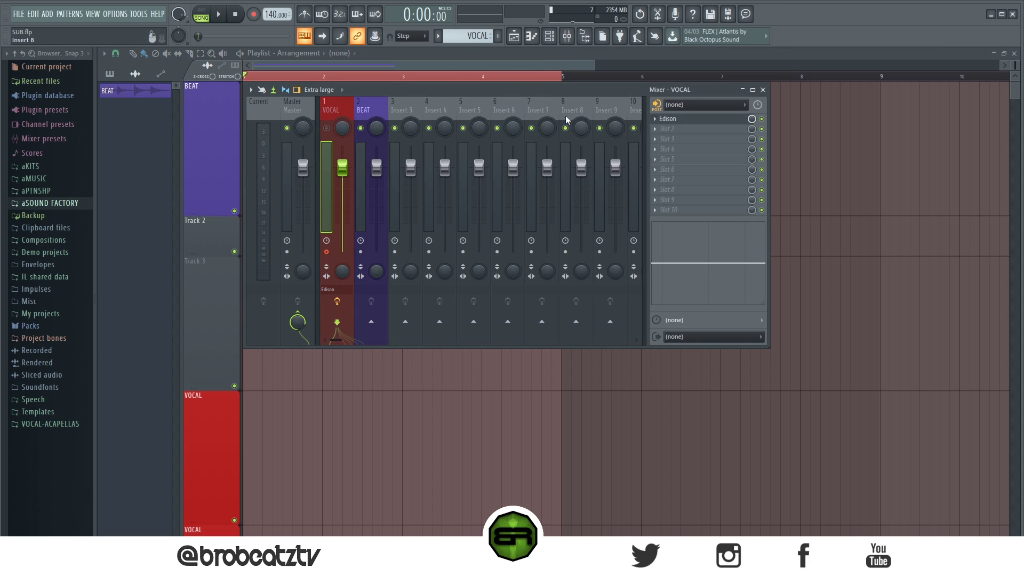
{"action": "right_click", "coordinate": [671, 120]}
{"action": "left_click", "coordinate": [672, 140]}
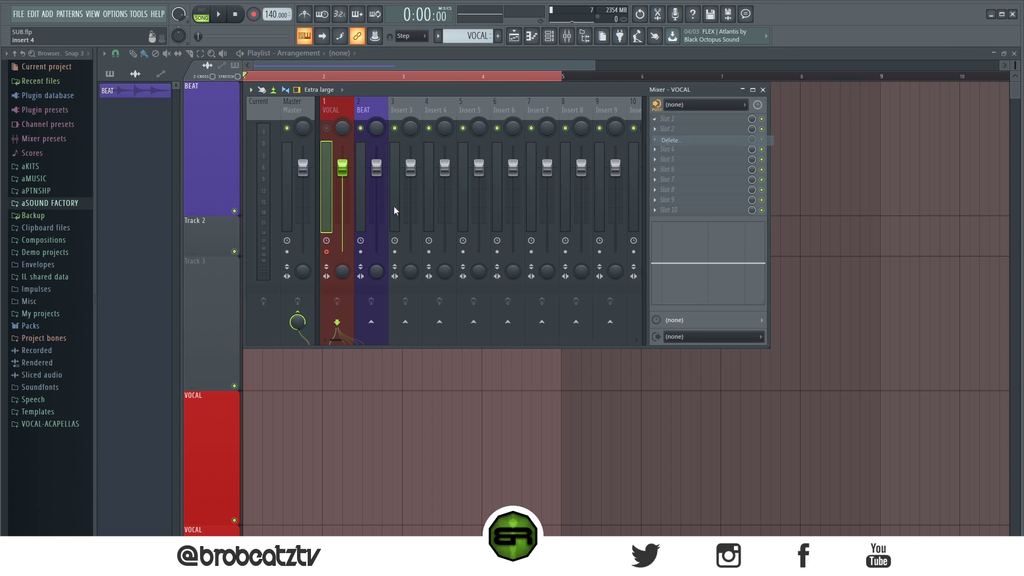
{"action": "left_click", "coordinate": [326, 128]}
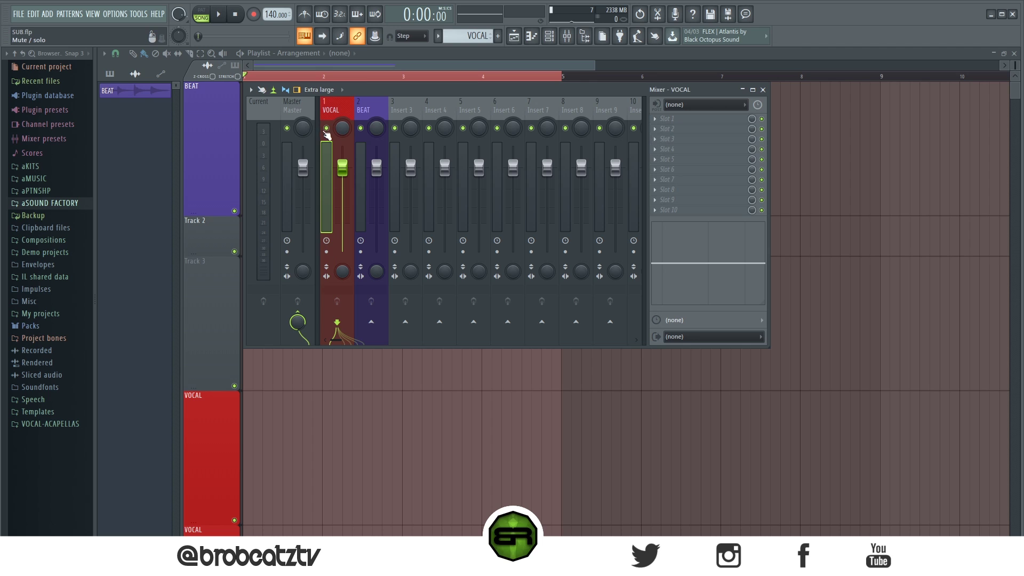
{"action": "left_click_drag", "start_coordinate": [391, 81], "coordinate": [353, 74]}
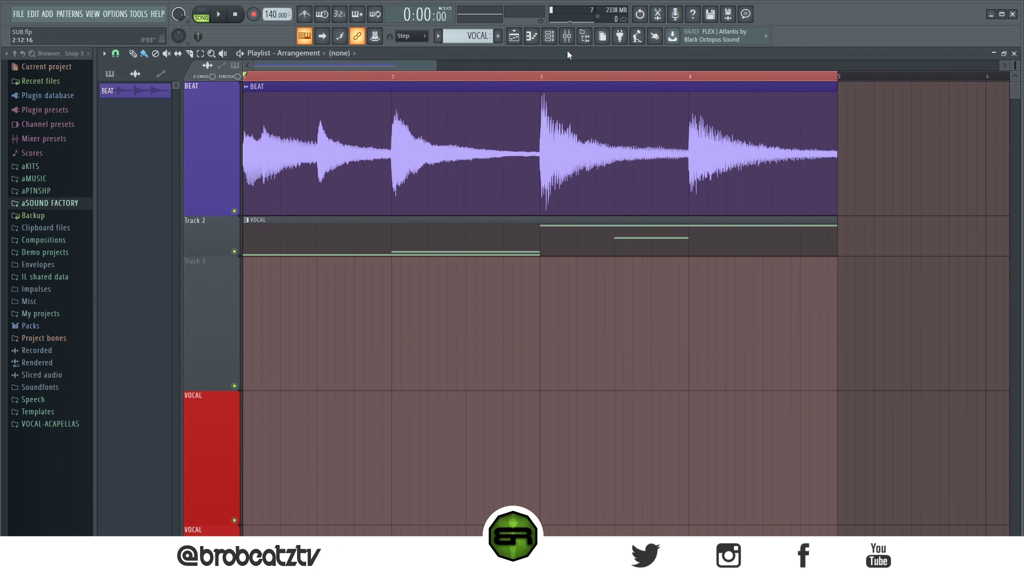
Bring the mixer forward, arm the VOCAL insert for recording, and check the recording options.
{"action": "left_click", "coordinate": [567, 36]}
{"action": "left_click_drag", "start_coordinate": [417, 89], "coordinate": [414, 94]}
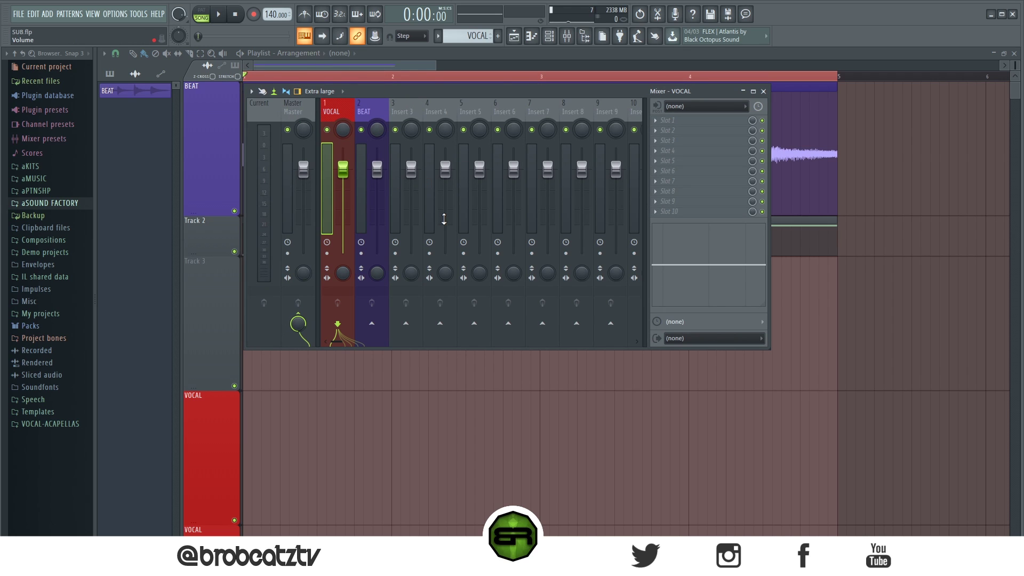
{"action": "left_click", "coordinate": [327, 253]}
{"action": "right_click", "coordinate": [253, 15]}
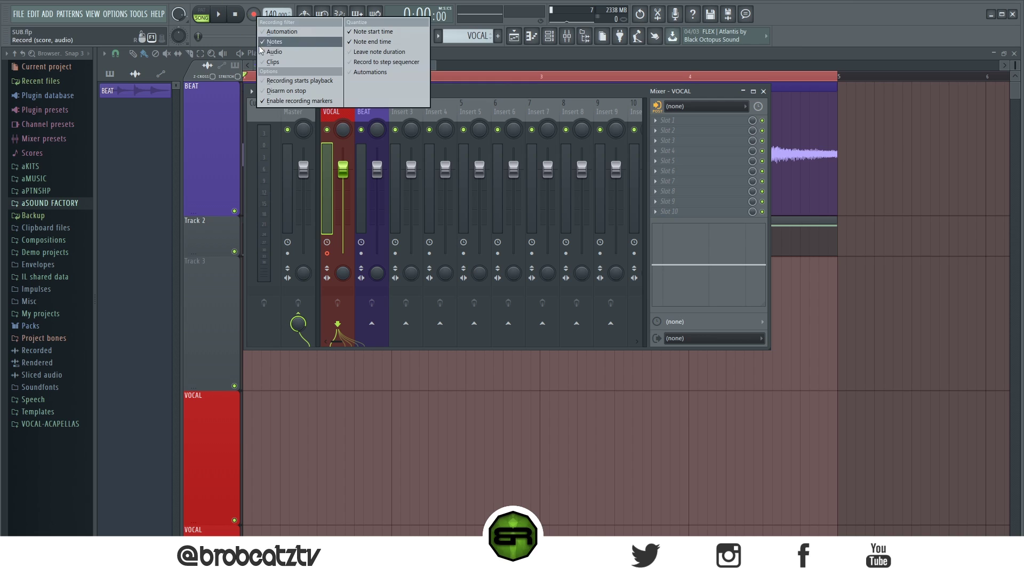
{"action": "left_click", "coordinate": [255, 18]}
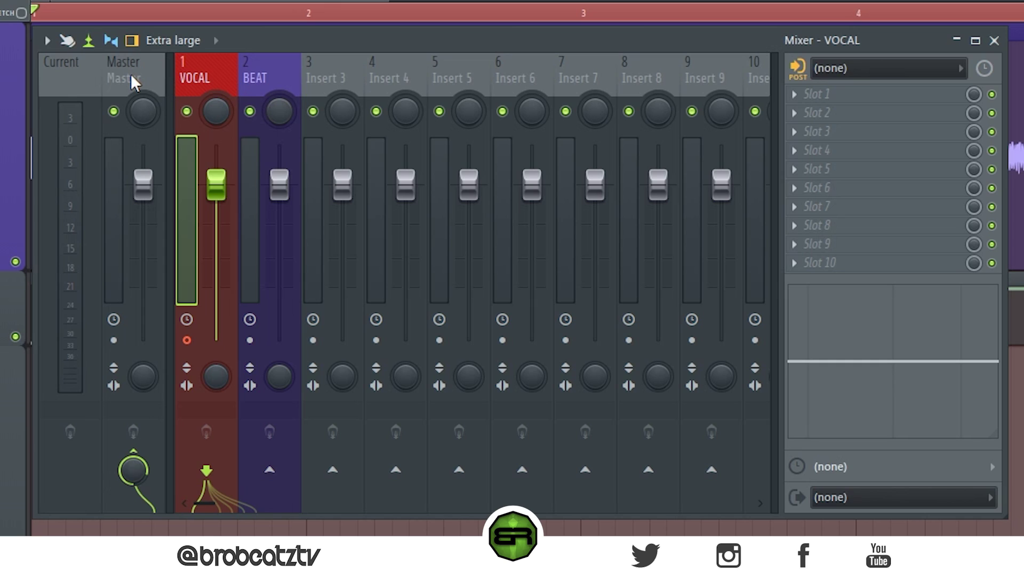
Disconnect the VOCAL insert's route to the Master and start recording along with the beat.
{"action": "left_click", "coordinate": [136, 458]}
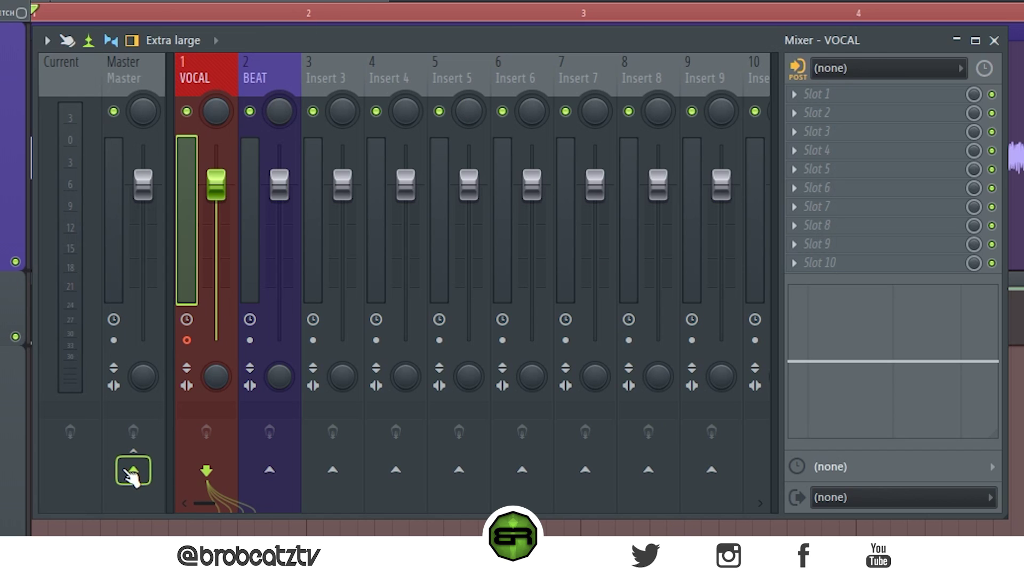
{"action": "left_click", "coordinate": [133, 469]}
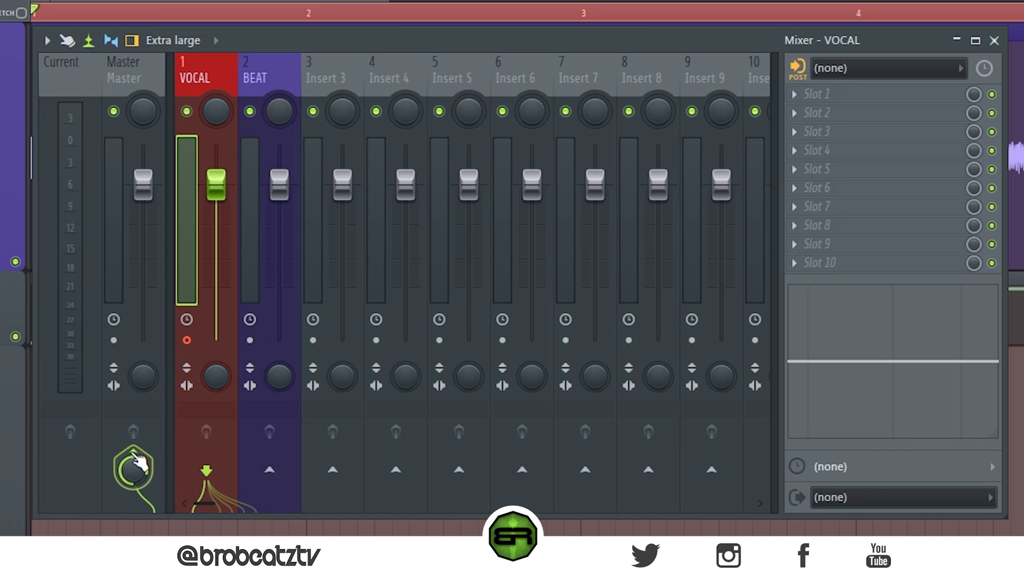
{"action": "left_click", "coordinate": [133, 470]}
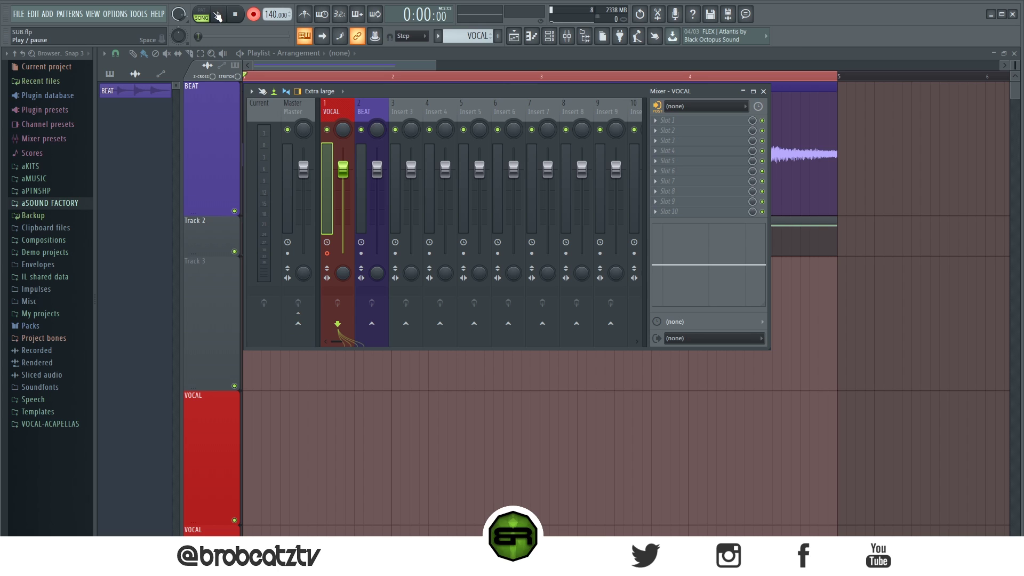
{"action": "key", "text": "space"}
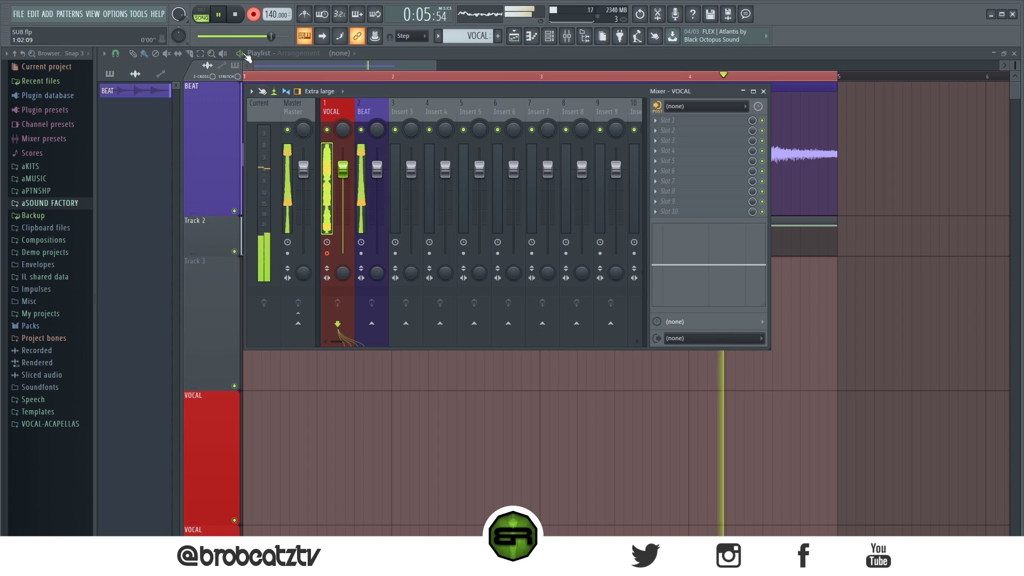
{"action": "left_click", "coordinate": [238, 15]}
{"action": "scroll", "coordinate": [373, 469], "scroll_direction": "down", "scroll_amount": 1}
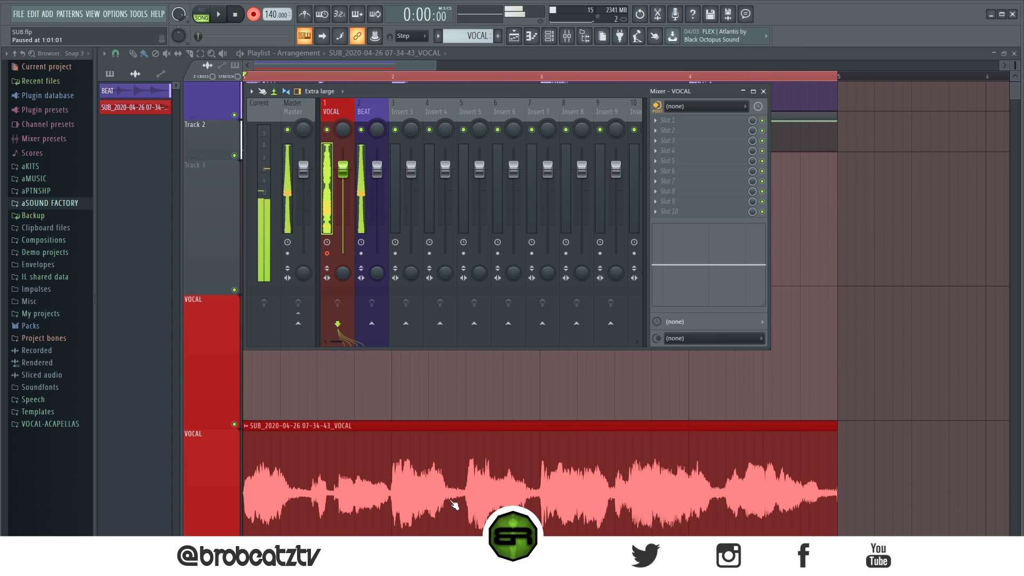
{"action": "key", "text": "F9"}
{"action": "left_click_drag", "start_coordinate": [352, 417], "coordinate": [352, 283]}
{"action": "left_click_drag", "start_coordinate": [346, 201], "coordinate": [331, 201]}
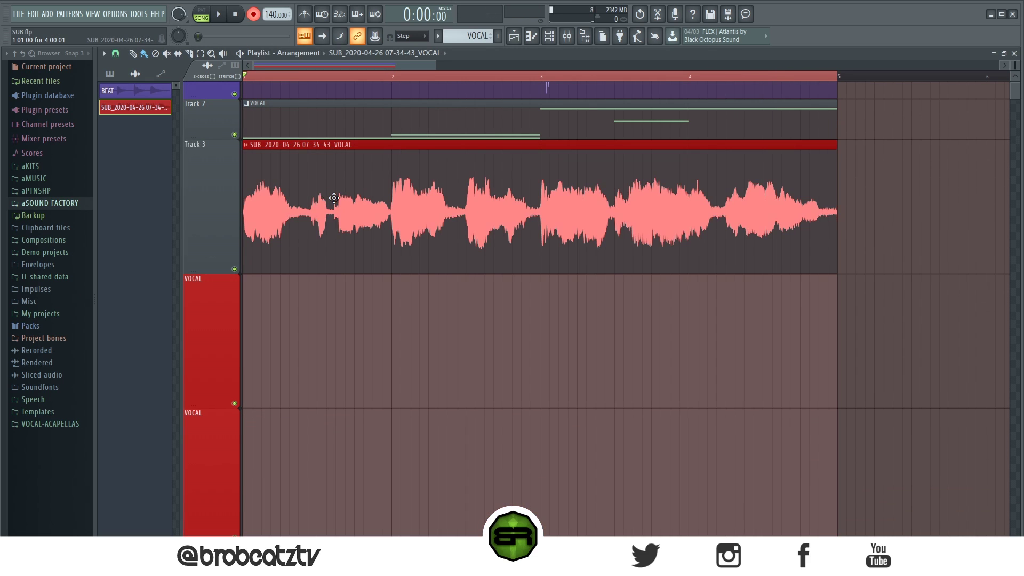
{"action": "scroll", "coordinate": [353, 101], "scroll_direction": "up", "scroll_amount": 2}
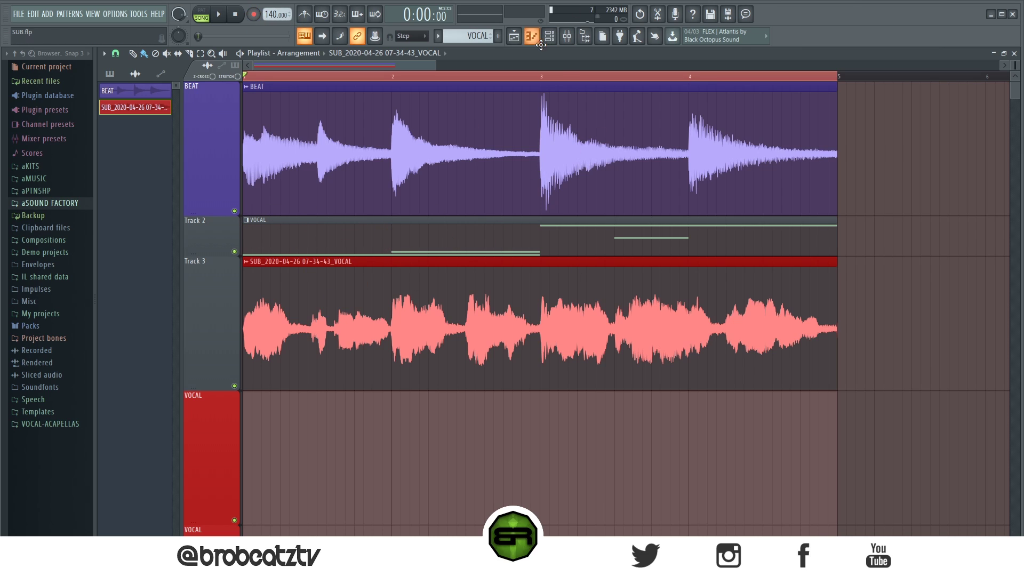
Move the mixer aside to view the clips, then close it and play the song from the start.
{"action": "left_click", "coordinate": [566, 36]}
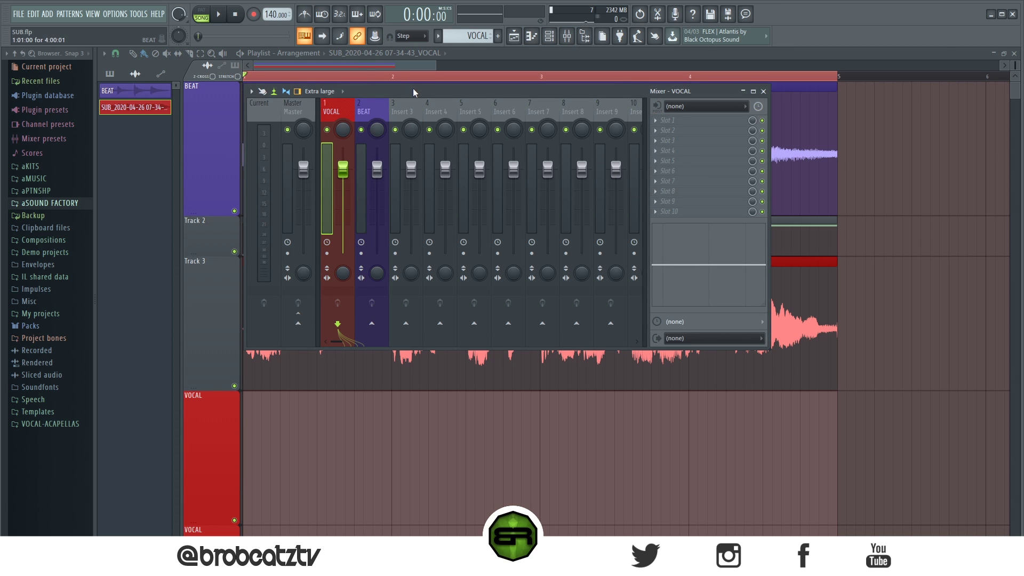
{"action": "left_click_drag", "start_coordinate": [414, 92], "coordinate": [630, 133]}
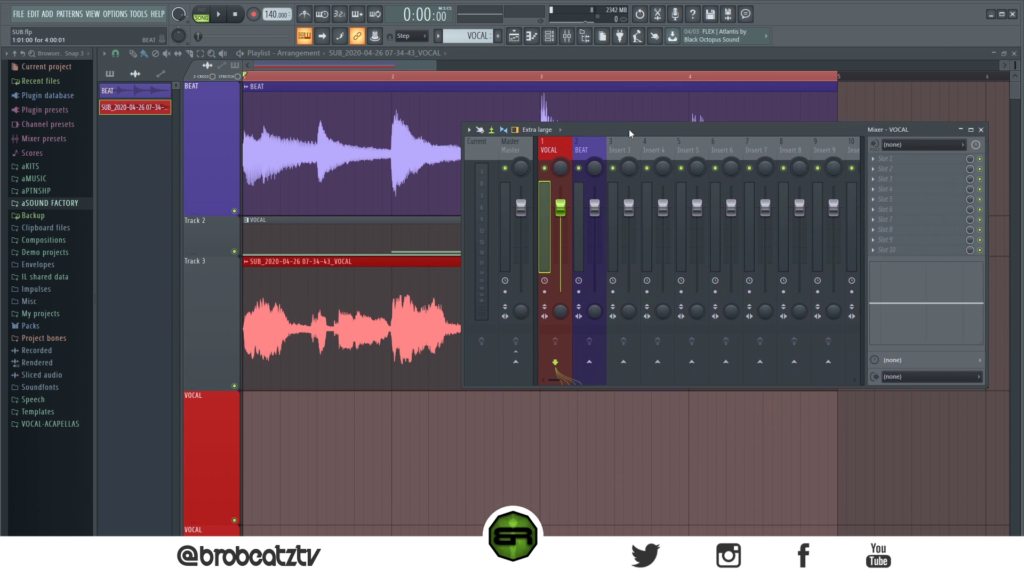
{"action": "left_click", "coordinate": [981, 129]}
{"action": "key", "text": "space"}
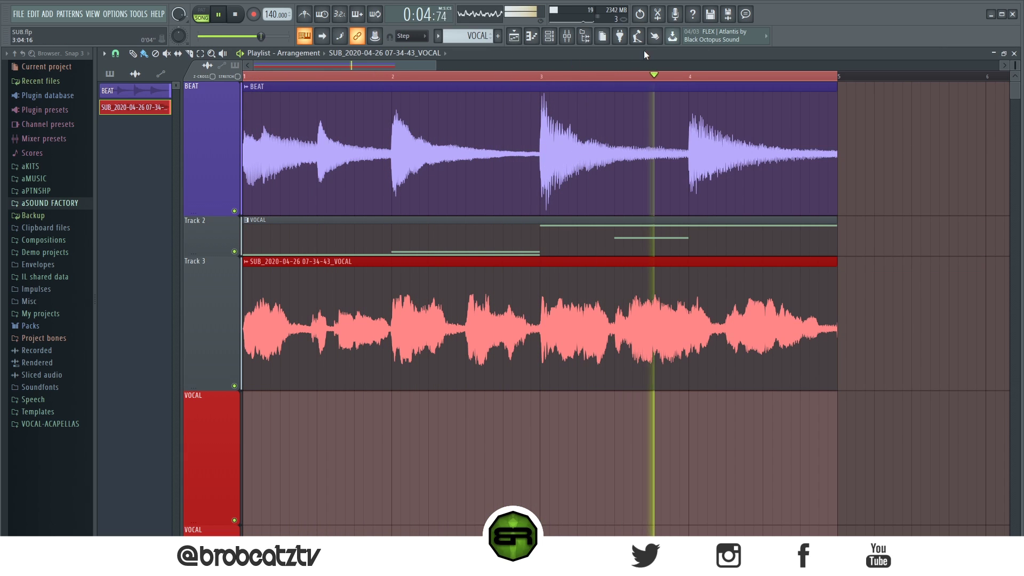
Route the VOCAL insert back to the Master and play the song to hear the vocal.
{"action": "left_click", "coordinate": [568, 41]}
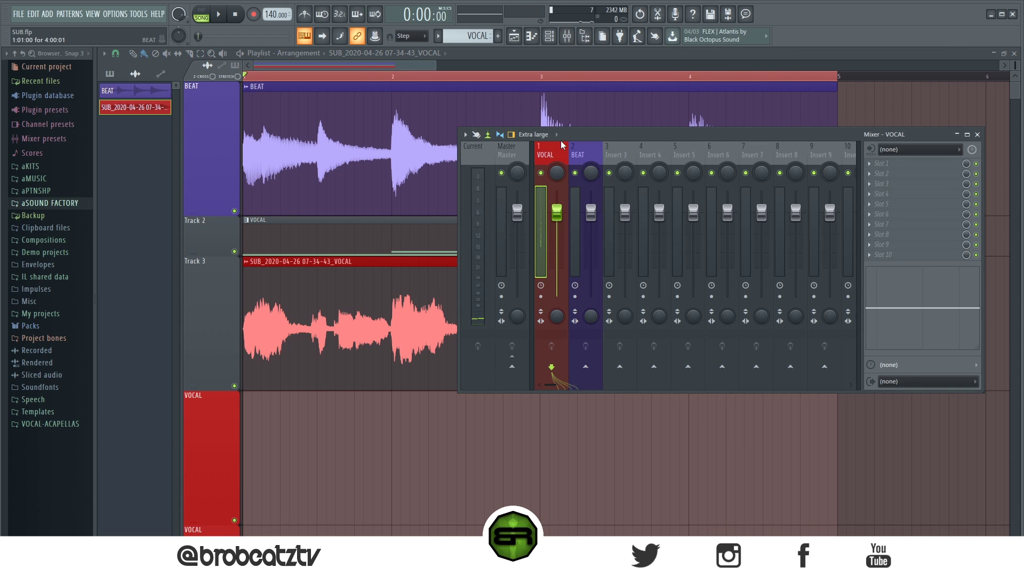
{"action": "left_click", "coordinate": [512, 367]}
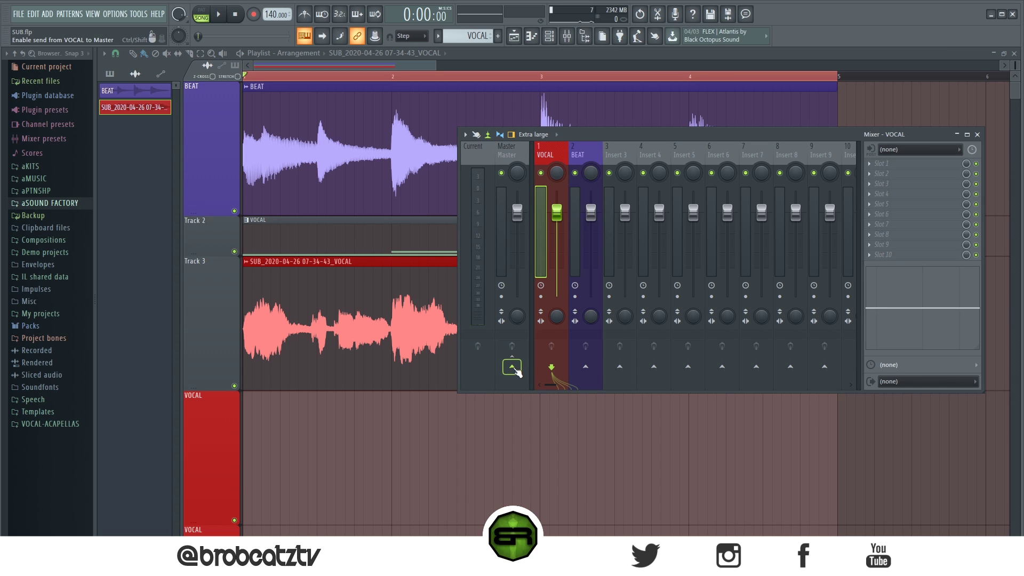
{"action": "key", "text": "space"}
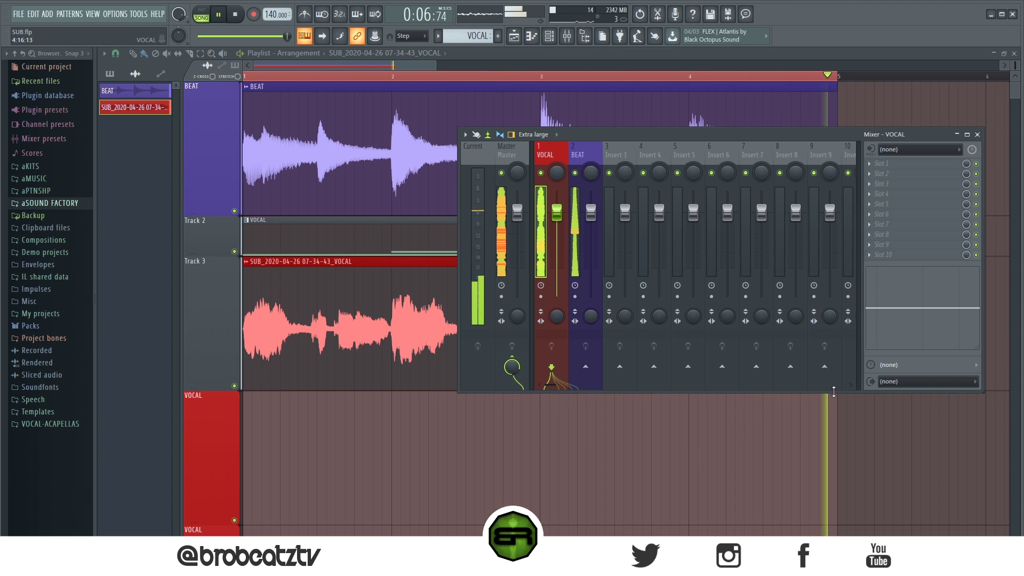
{"action": "key", "text": "space"}
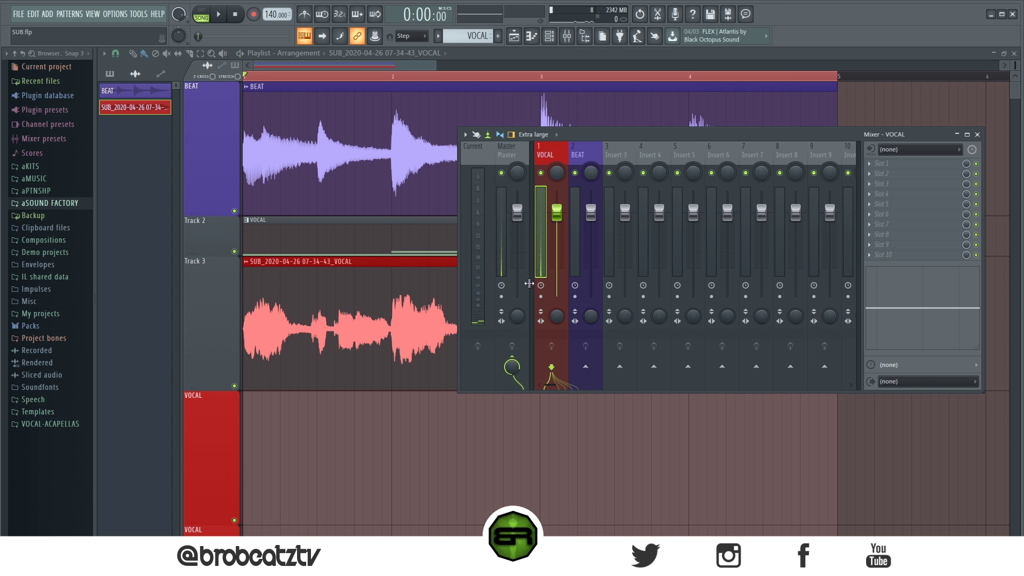
{"action": "left_click_drag", "start_coordinate": [729, 141], "coordinate": [569, 116]}
{"action": "mouse_move", "coordinate": [443, 129]}
{"action": "left_mouse_down"}
{"action": "mouse_move", "coordinate": [417, 117]}
{"action": "mouse_move", "coordinate": [428, 116]}
{"action": "left_mouse_up"}
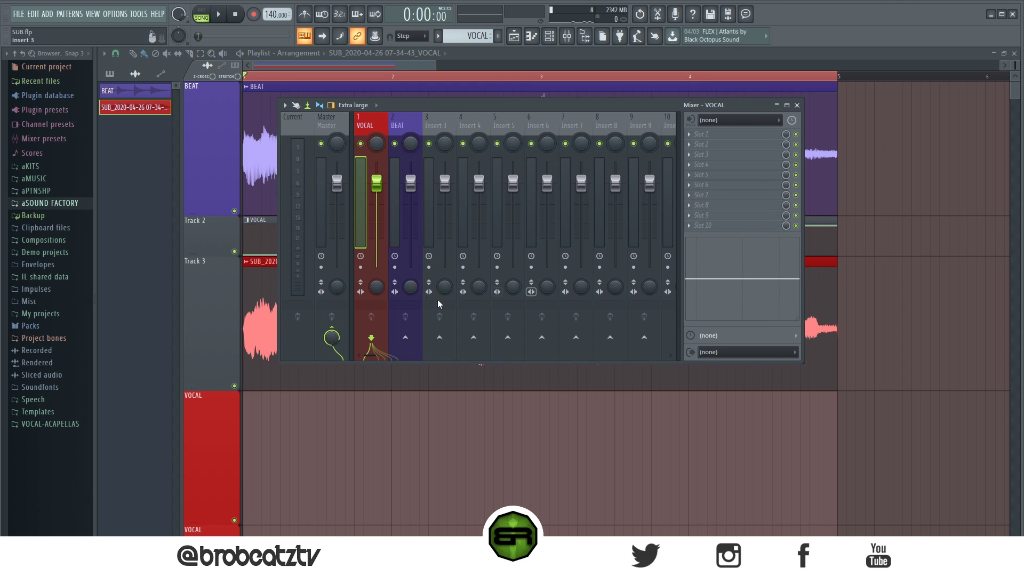